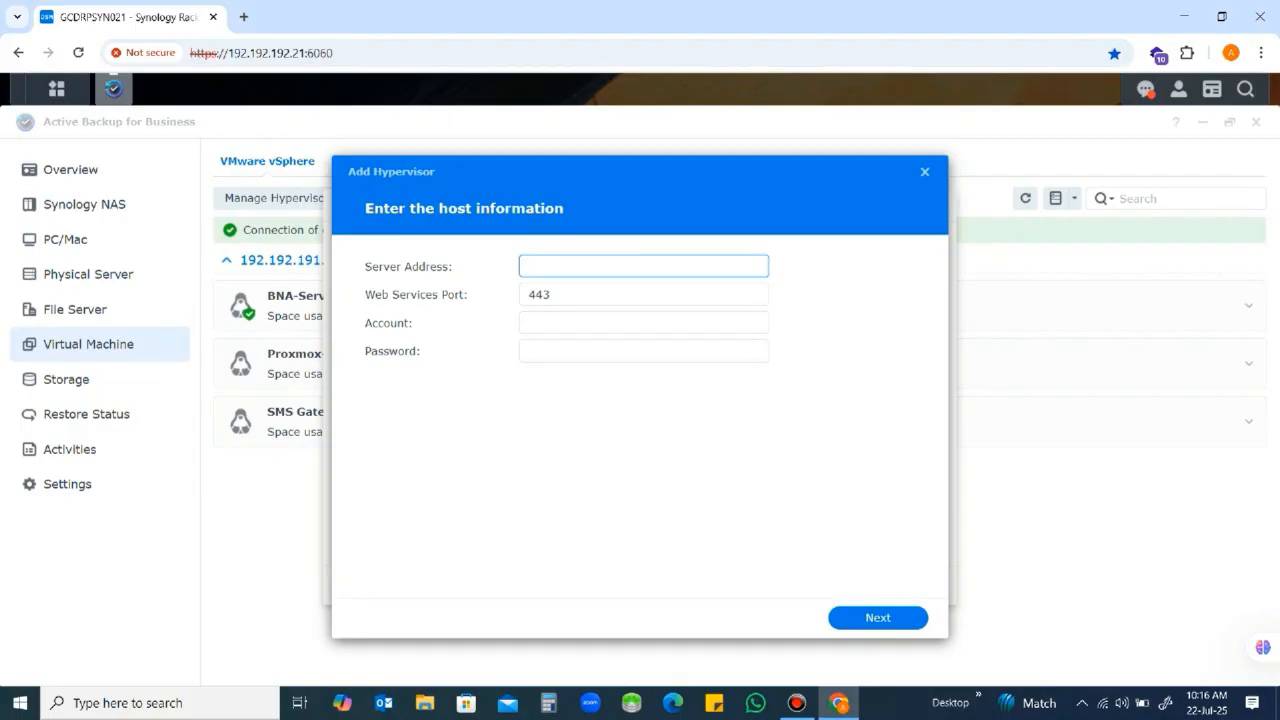
Add the VMware vSphere hypervisor 192.192.191.246 by entering its account name and password, and close the hypervisor manager
{"action": "type", "text": "192.192.191.246"}
{"action": "left_click", "coordinate": [620, 323]}
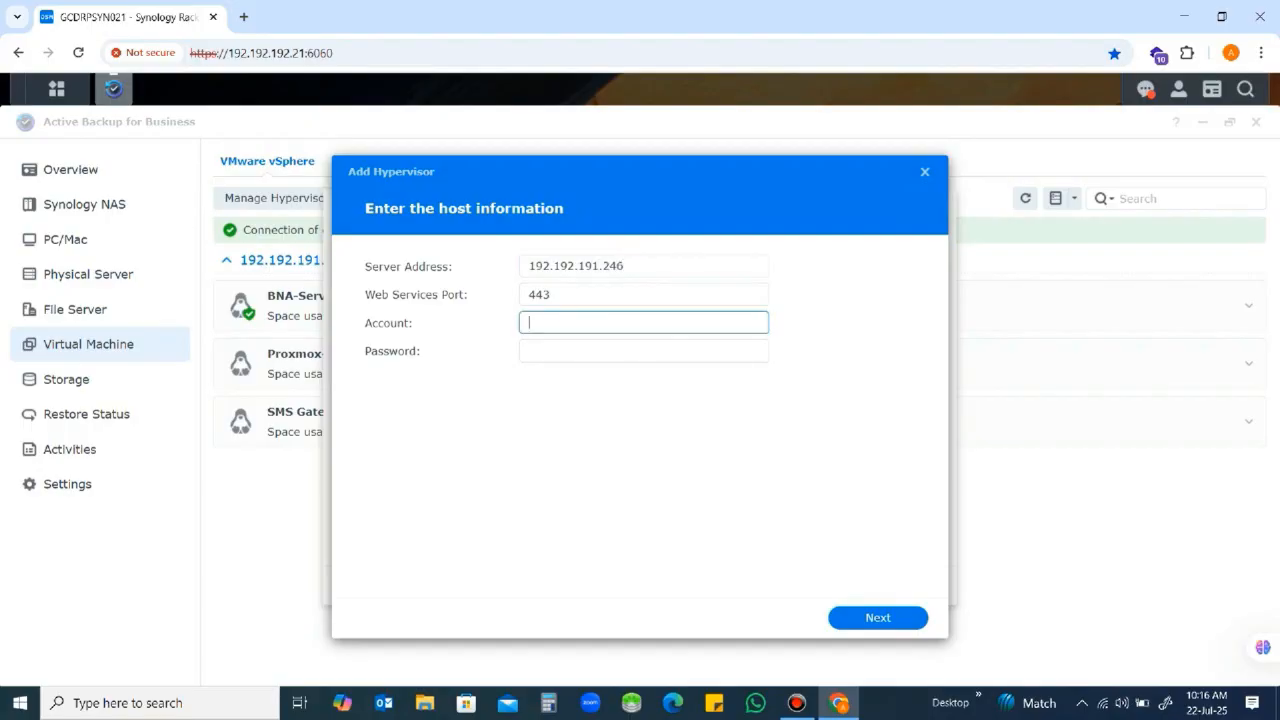
{"action": "type", "text": "momin"}
{"action": "key", "text": "Tab"}
{"action": "type", "text": "•••••"}
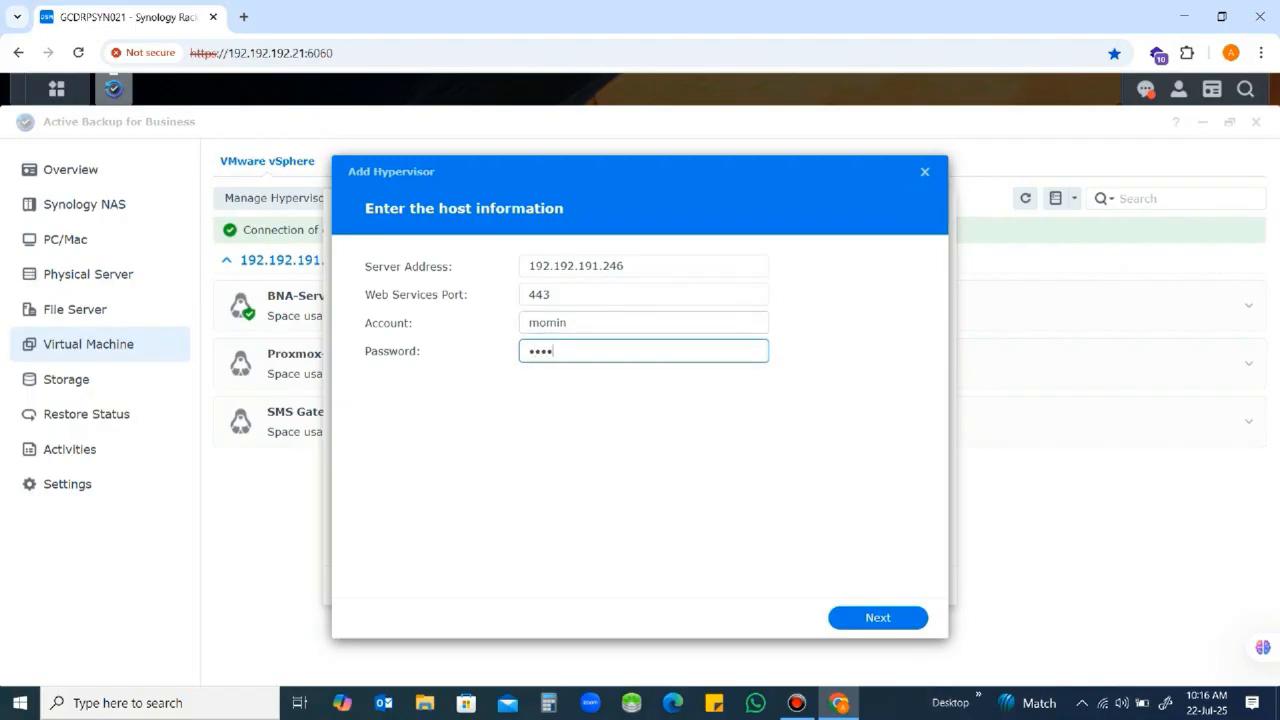
{"action": "type", "text": "••••"}
{"action": "key", "text": "Return"}
{"action": "key", "text": "Return"}
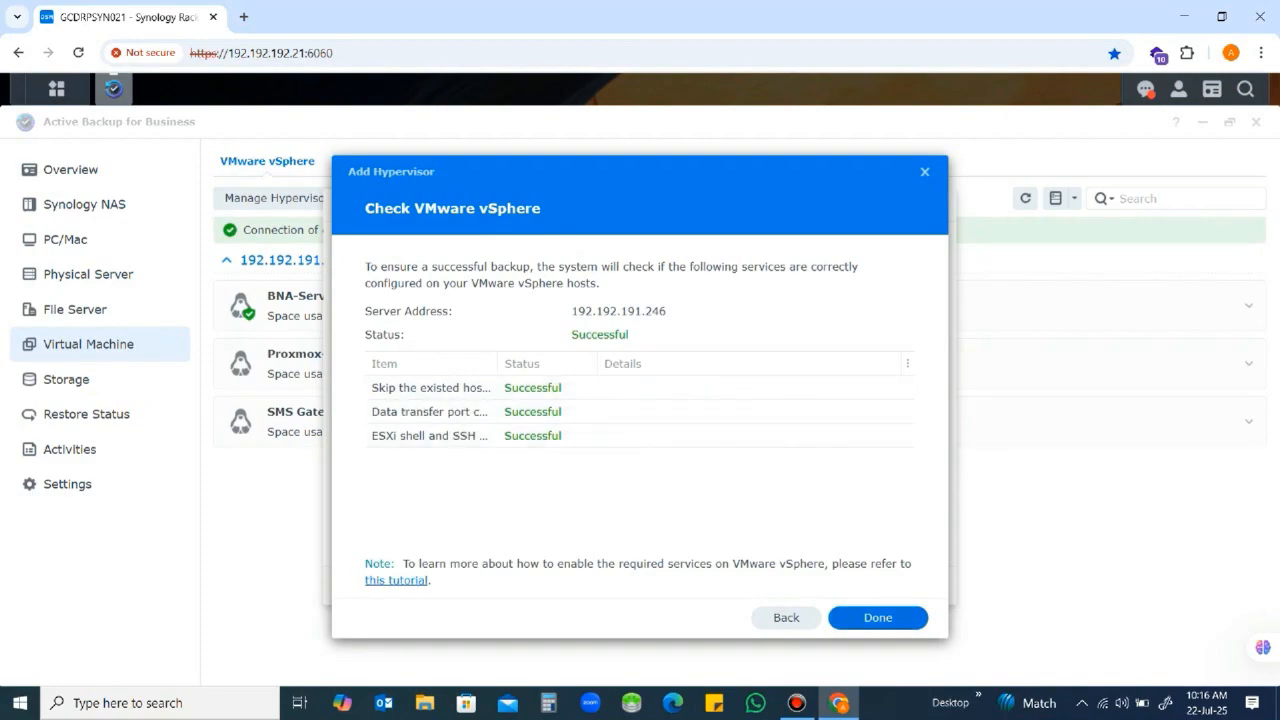
{"action": "key", "text": "Return"}
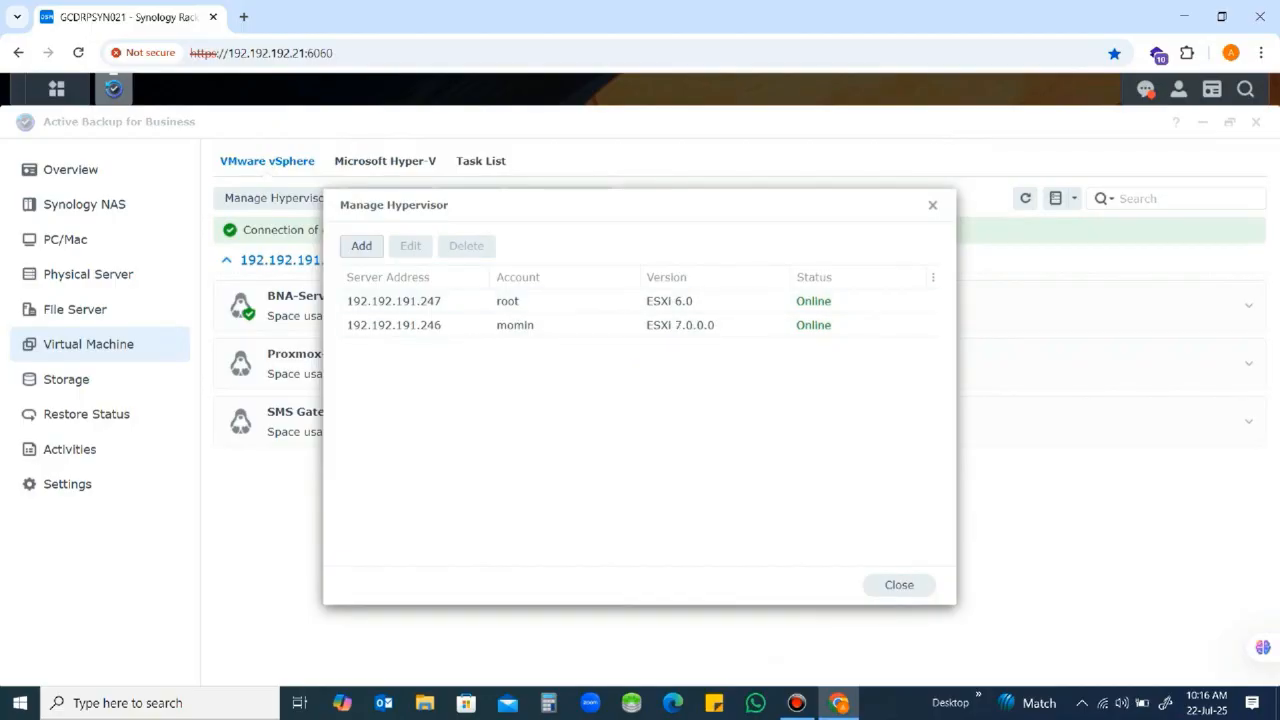
{"action": "key", "text": "Escape"}
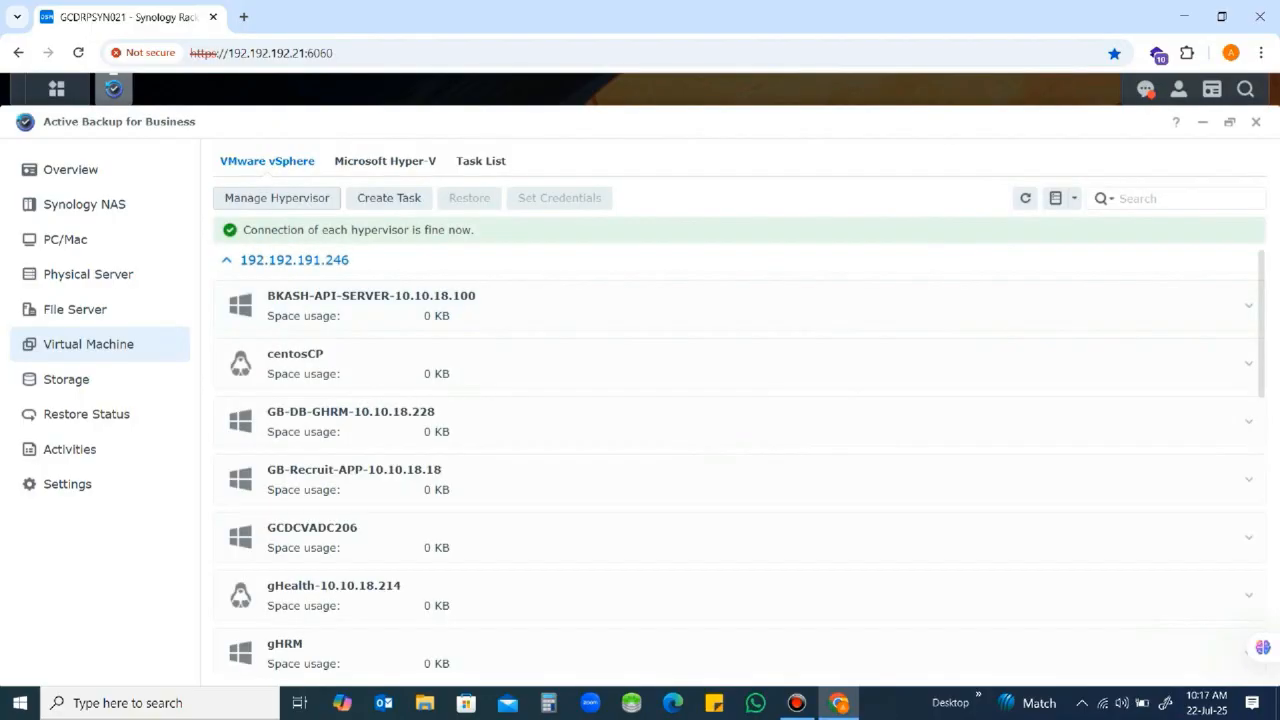
Review the virtual machines listed under the 192.192.191.246 and 192.192.191.247 hosts, including their space usage
{"action": "left_click", "coordinate": [350, 260]}
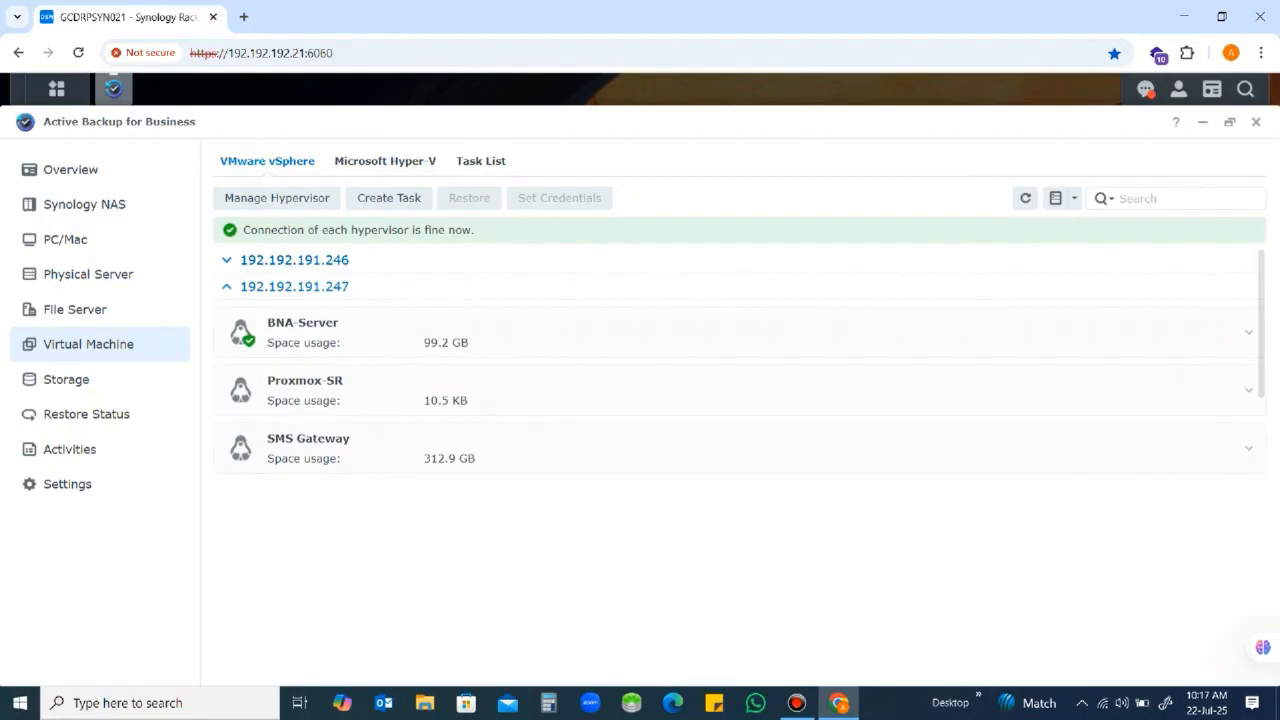
{"action": "left_click", "coordinate": [340, 261]}
{"action": "left_click", "coordinate": [340, 261]}
{"action": "left_click", "coordinate": [340, 261]}
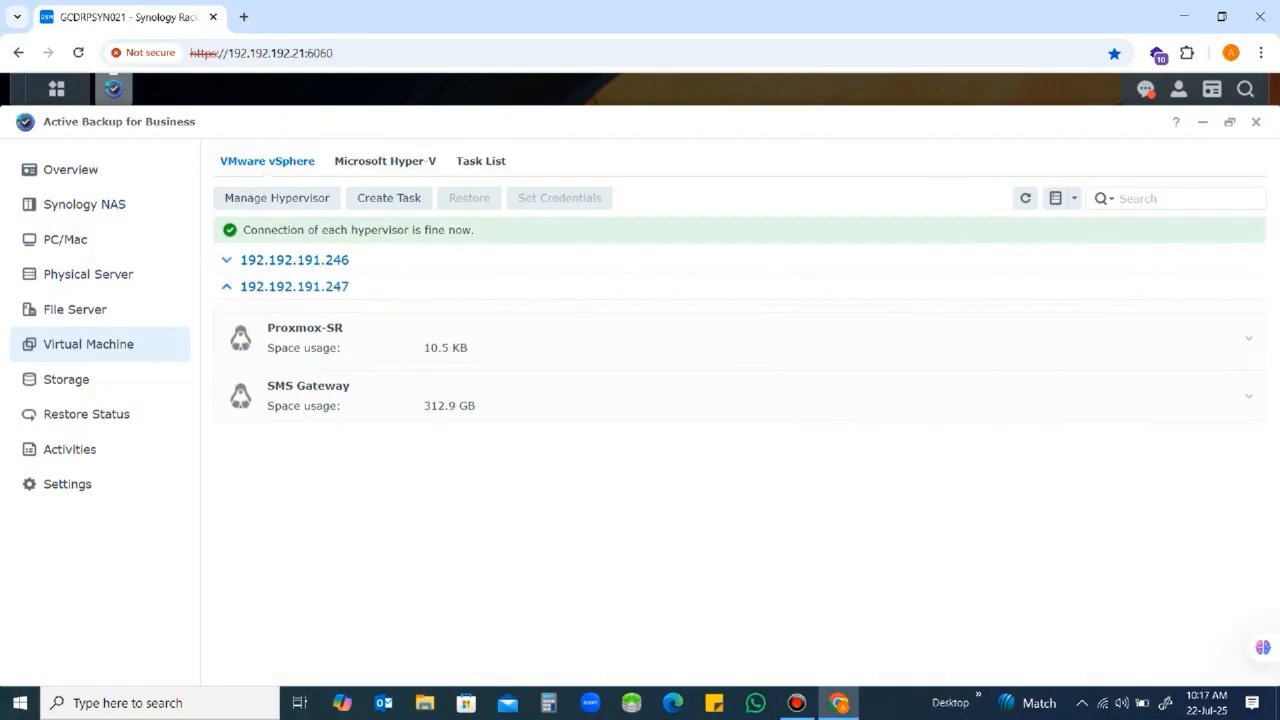
{"action": "scroll", "coordinate": [346, 298], "scroll_direction": "down", "scroll_amount": 1}
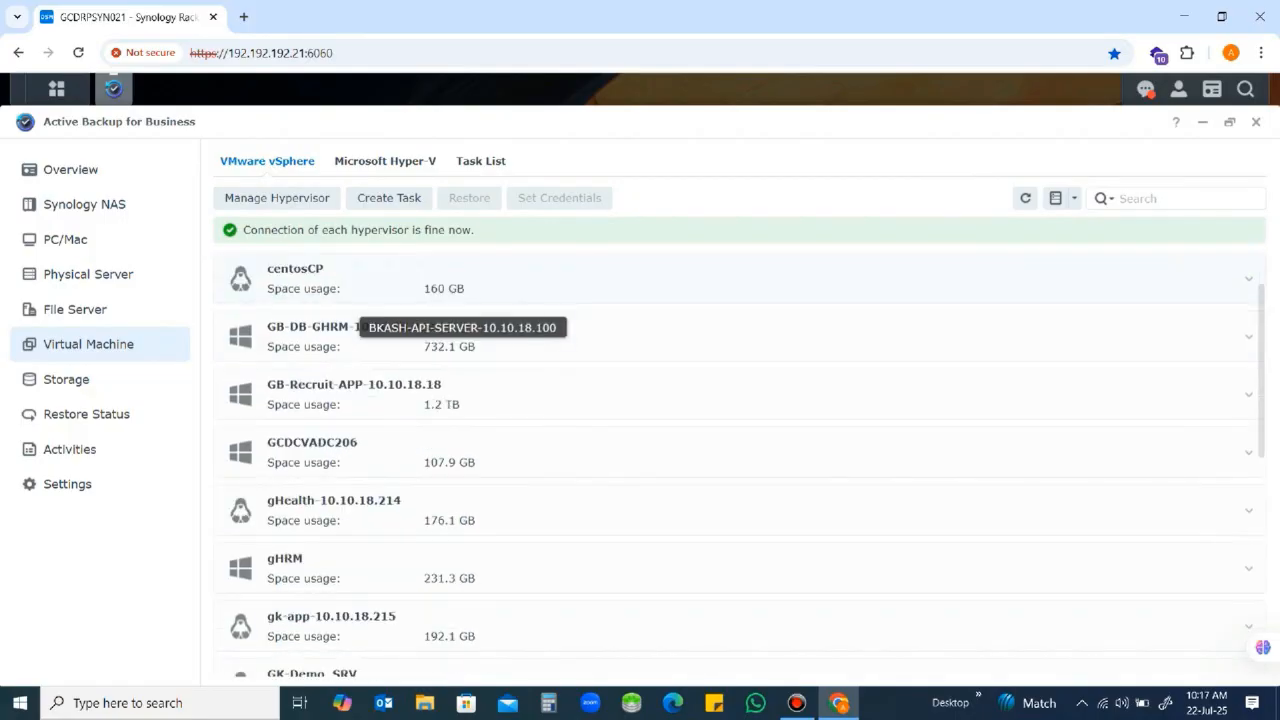
{"action": "scroll", "coordinate": [385, 450], "scroll_direction": "up", "scroll_amount": 1}
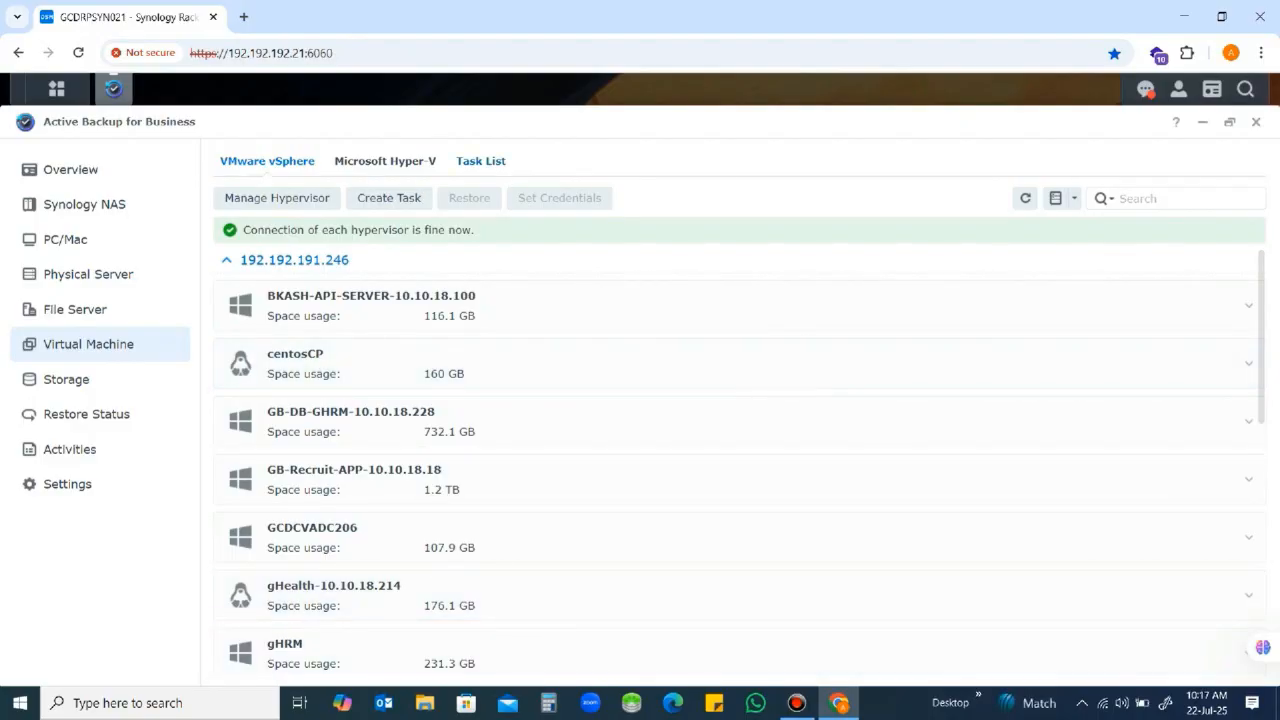
Create a new vSphere task from the virtual machine task list and name it vSphere-Databackup-2025
{"action": "left_click", "coordinate": [481, 161]}
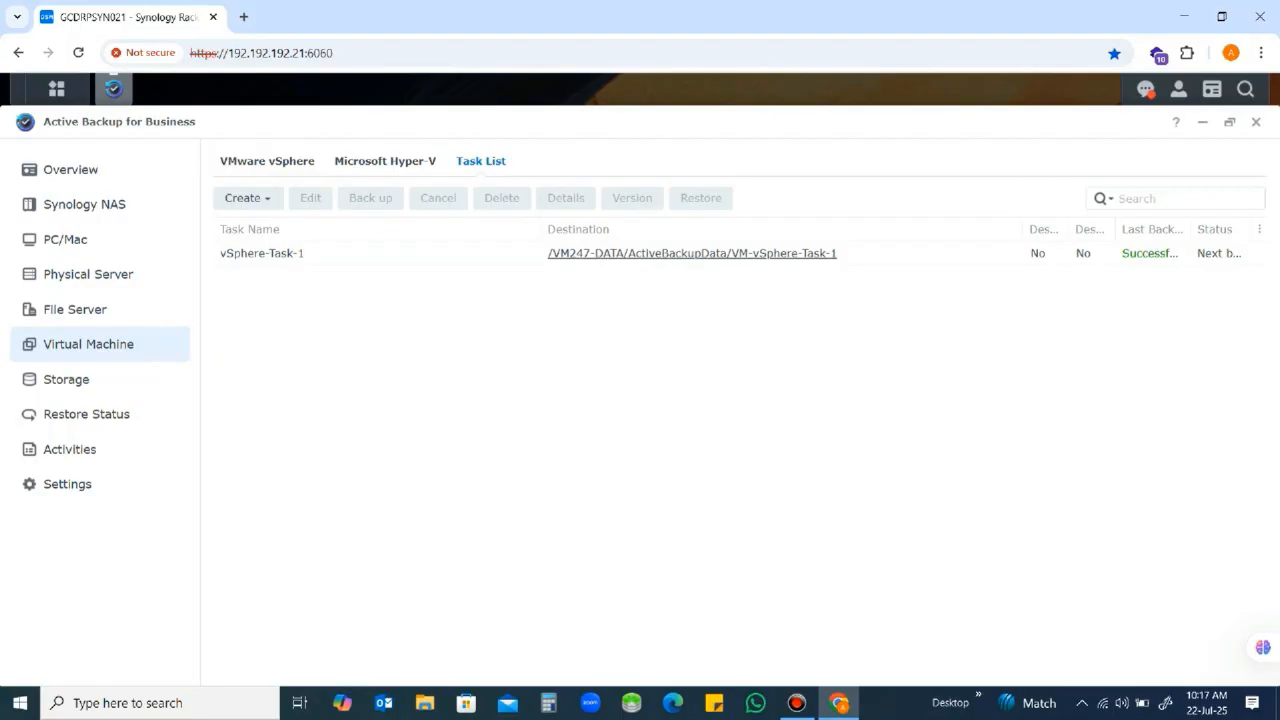
{"action": "left_click", "coordinate": [267, 161]}
{"action": "left_click", "coordinate": [481, 161]}
{"action": "left_click", "coordinate": [247, 197]}
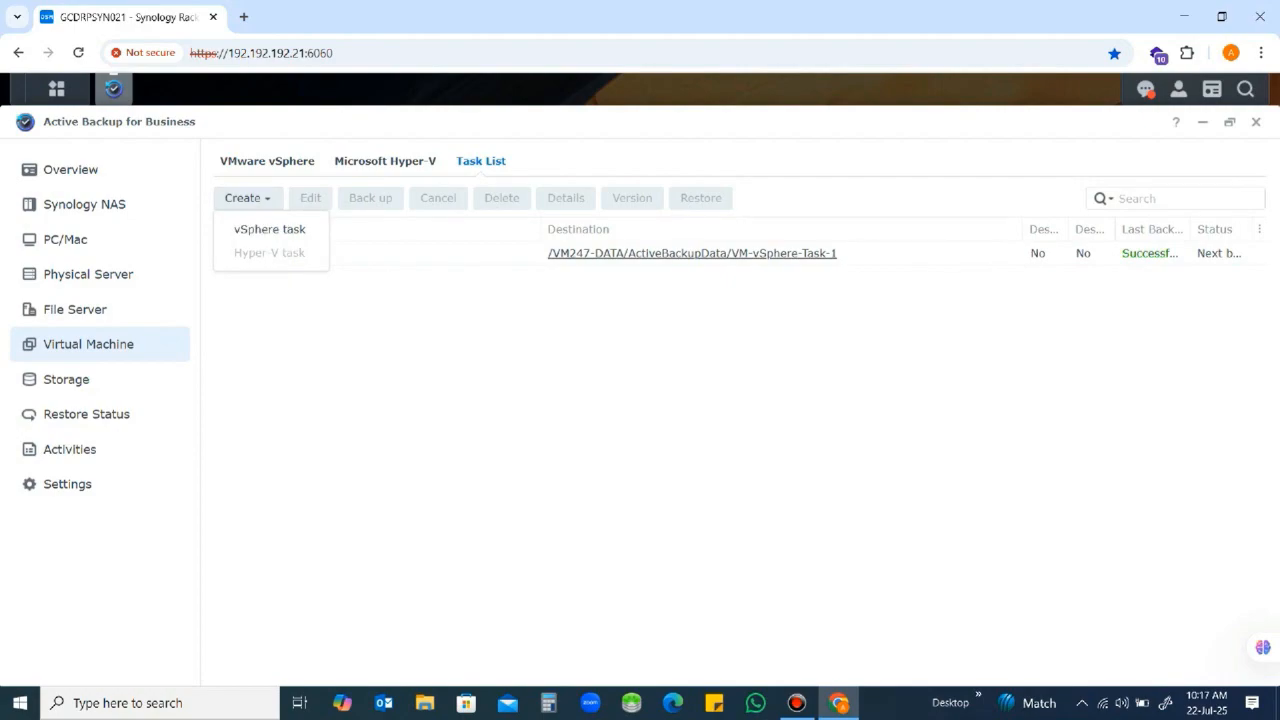
{"action": "left_click", "coordinate": [269, 229]}
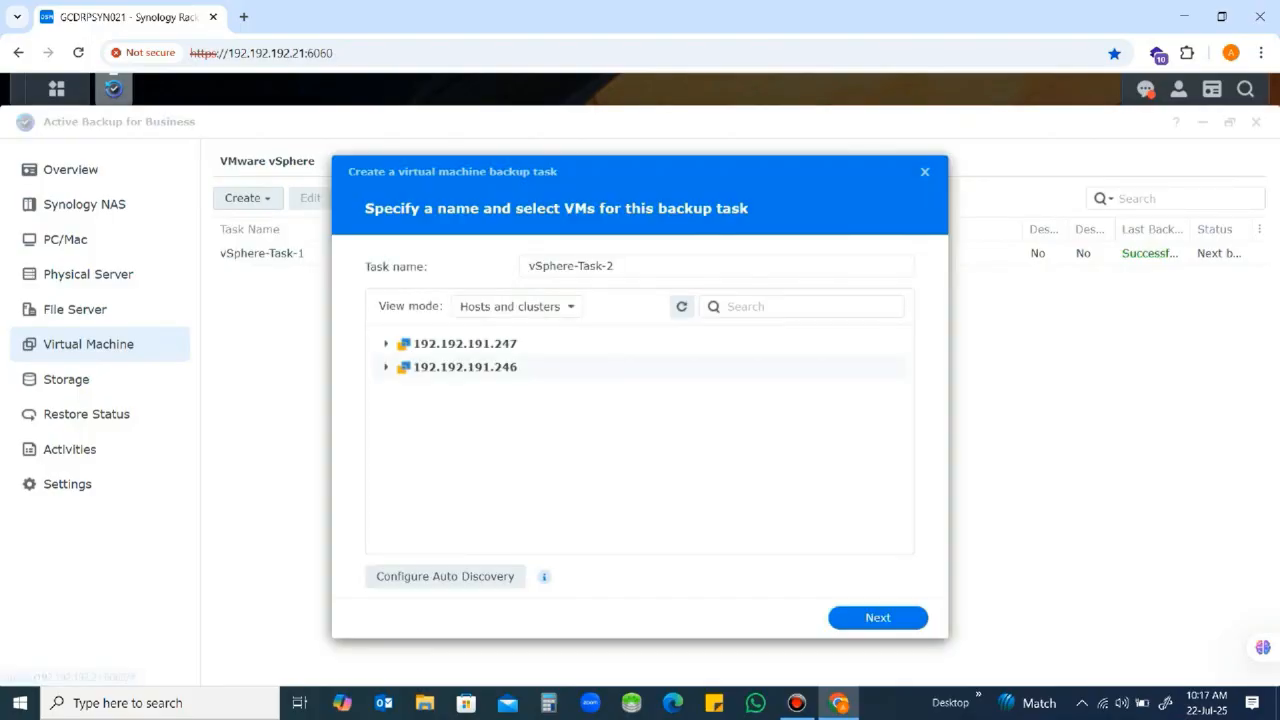
{"action": "left_click", "coordinate": [465, 367]}
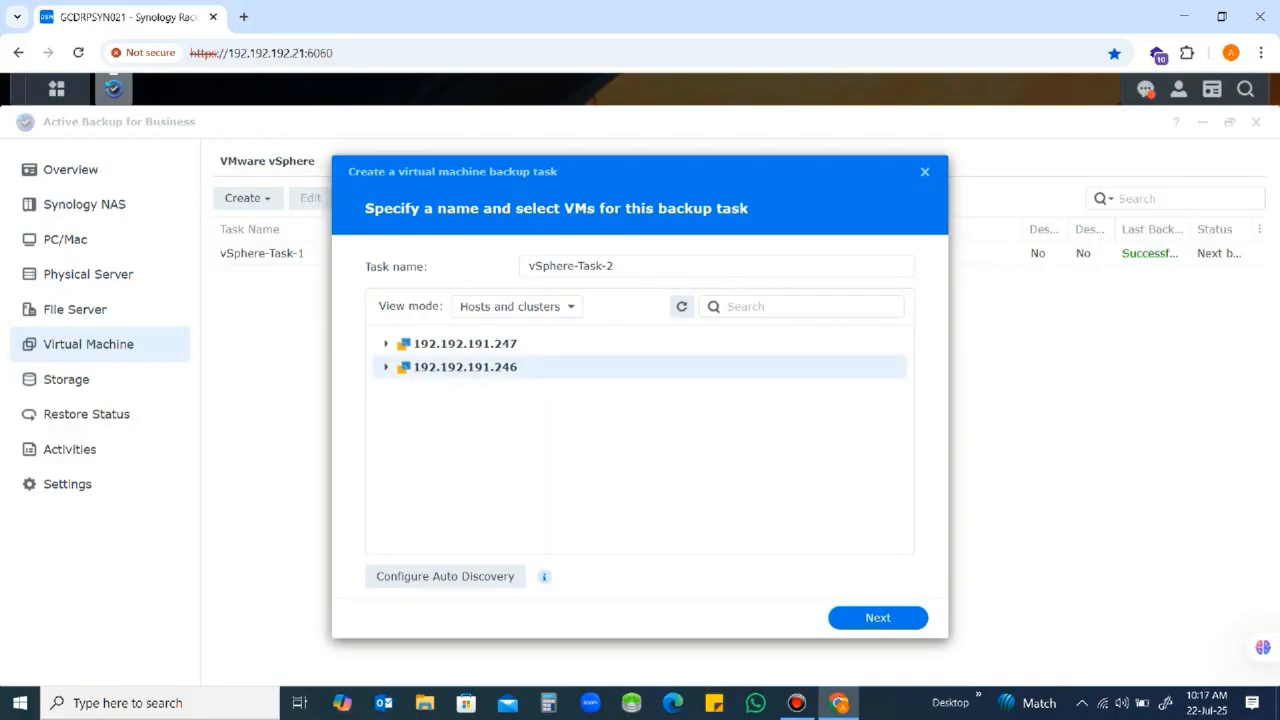
{"action": "left_click_drag", "start_coordinate": [618, 266], "coordinate": [524, 266]}
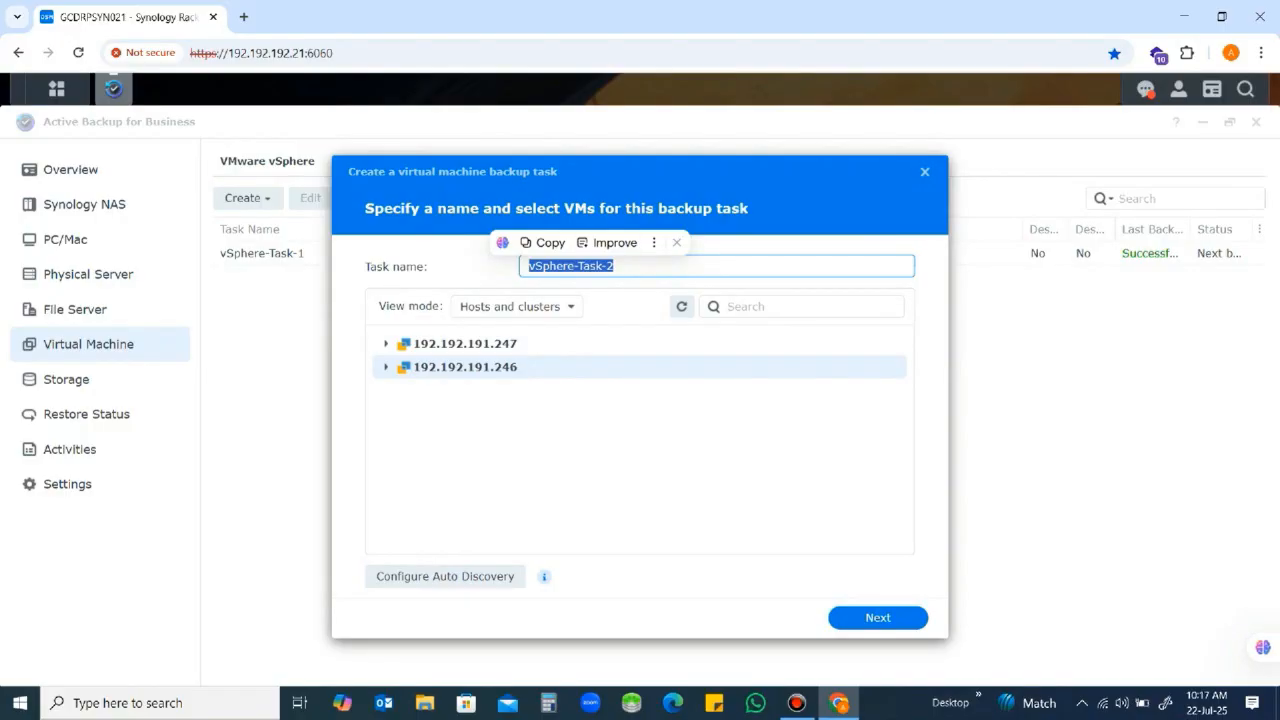
{"action": "left_click", "coordinate": [614, 266]}
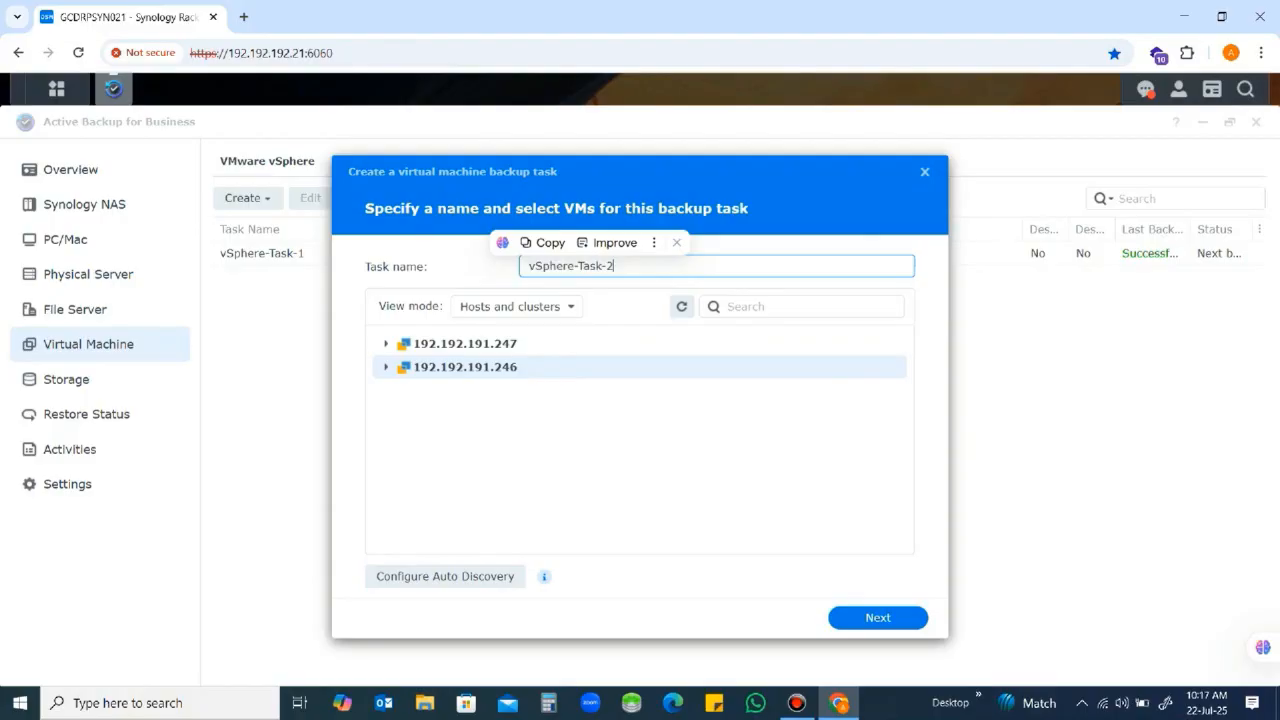
{"action": "key", "text": "BackSpace"}
{"action": "key", "text": "BackSpace"}
{"action": "key", "text": "BackSpace"}
{"action": "key", "text": "BackSpace"}
{"action": "type", "text": "Databackup-2025"}
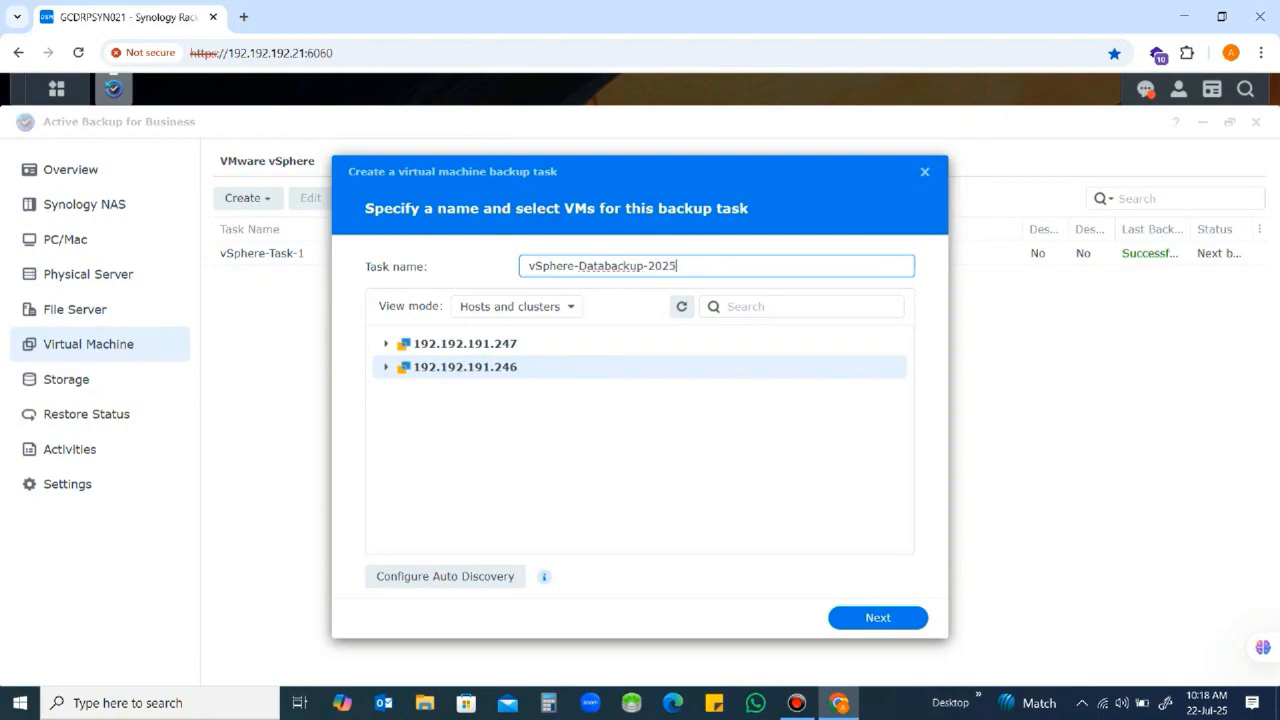
Include all virtual machines of ha-datacenter on host 192.192.191.246 in the backup task
{"action": "left_click", "coordinate": [386, 367]}
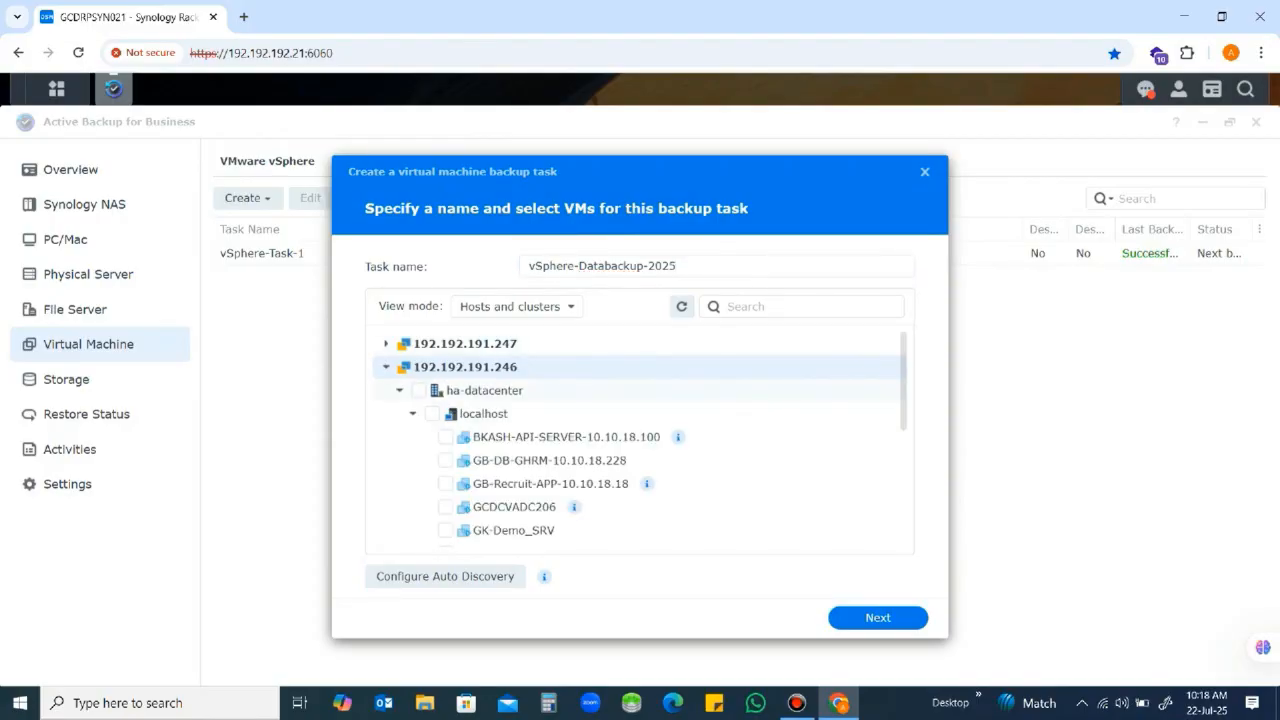
{"action": "left_click", "coordinate": [419, 391]}
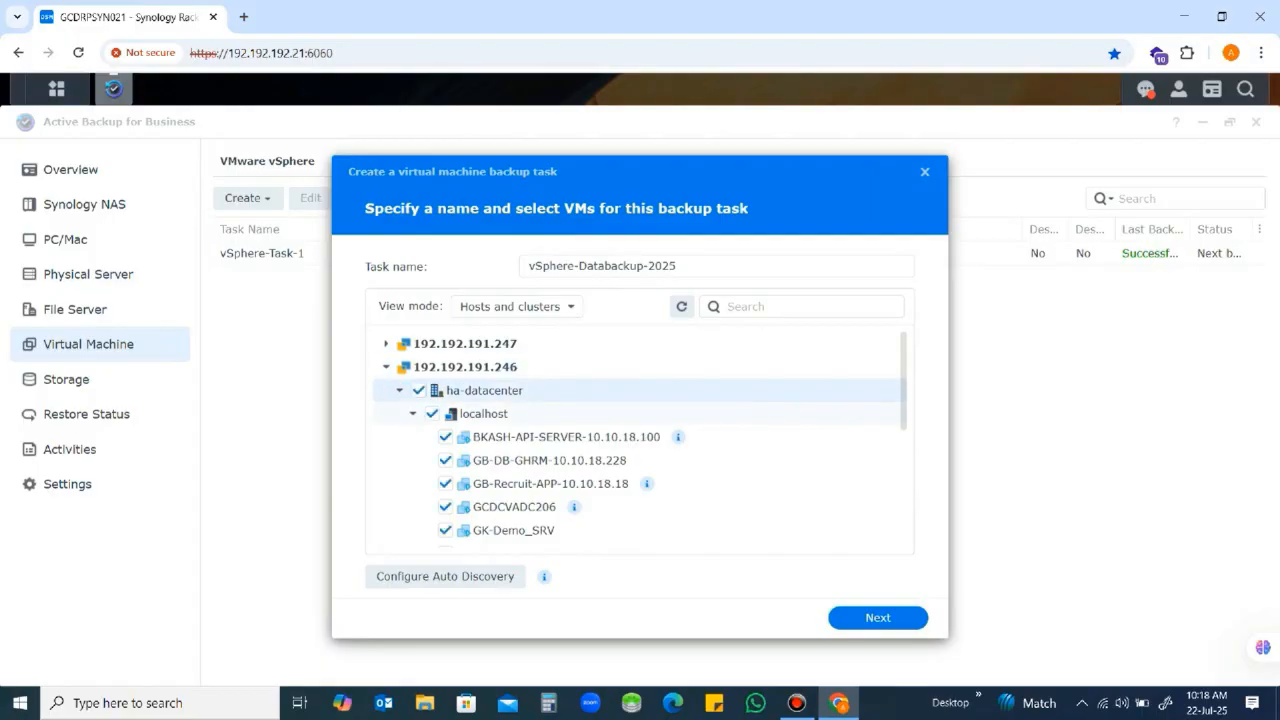
{"action": "scroll", "coordinate": [545, 455], "scroll_direction": "down", "scroll_amount": 6}
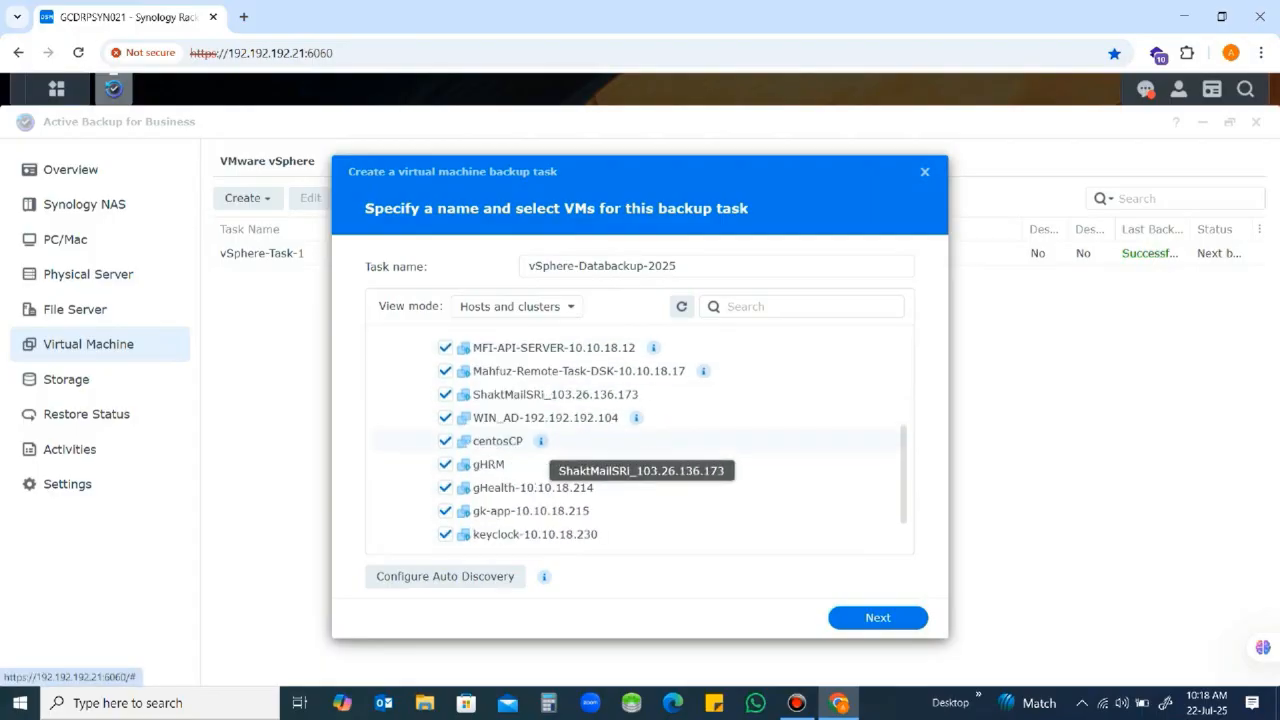
{"action": "scroll", "coordinate": [545, 465], "scroll_direction": "up", "scroll_amount": 6}
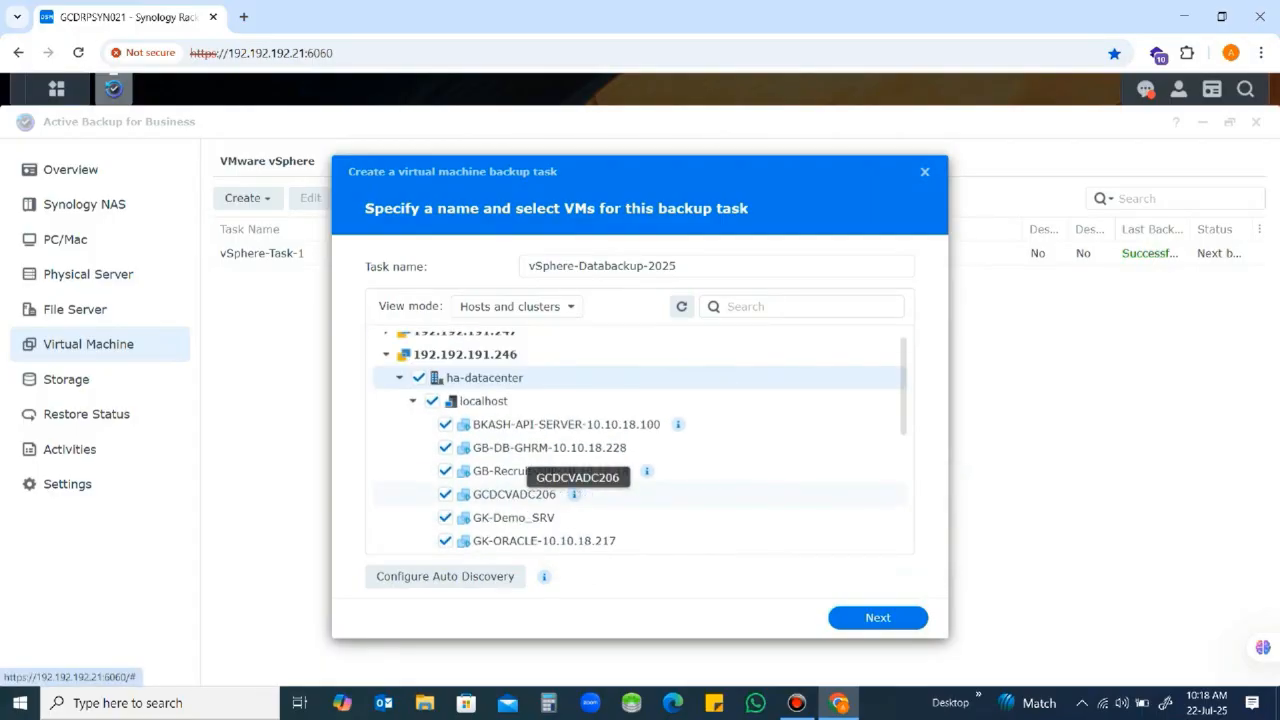
{"action": "left_click", "coordinate": [445, 424]}
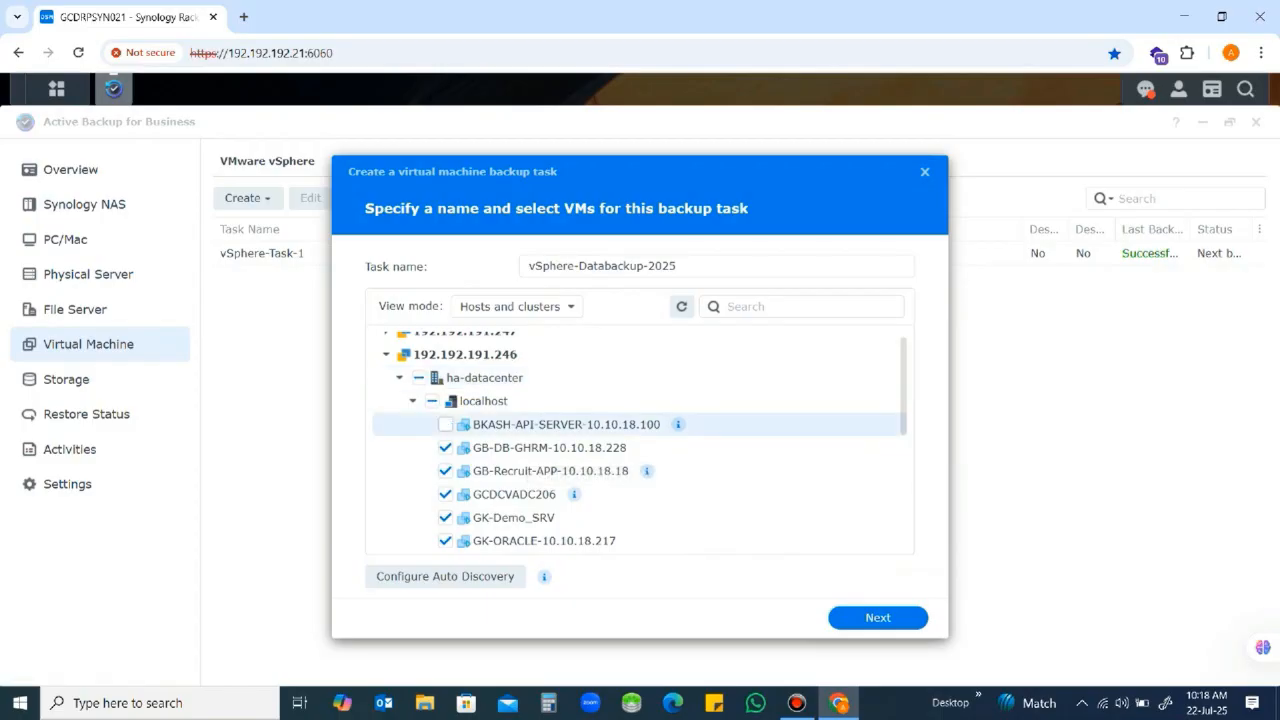
{"action": "left_click", "coordinate": [445, 447]}
{"action": "left_click", "coordinate": [445, 470]}
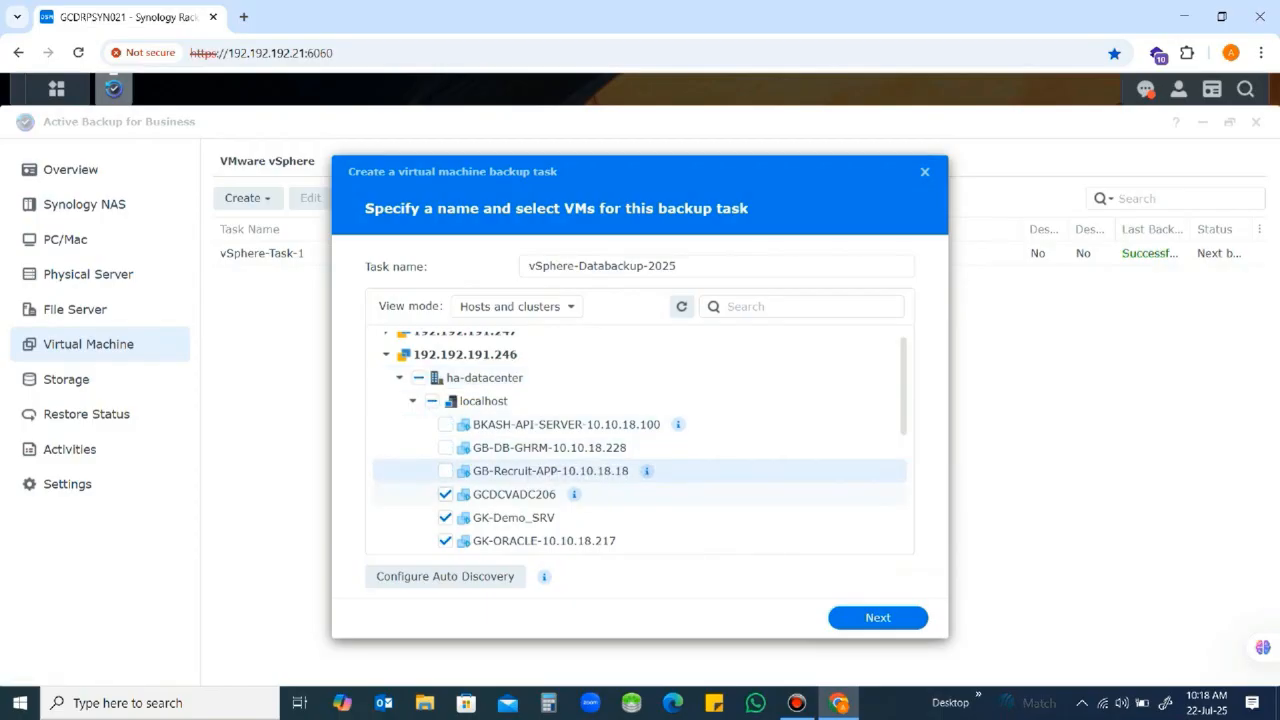
{"action": "left_click", "coordinate": [418, 377]}
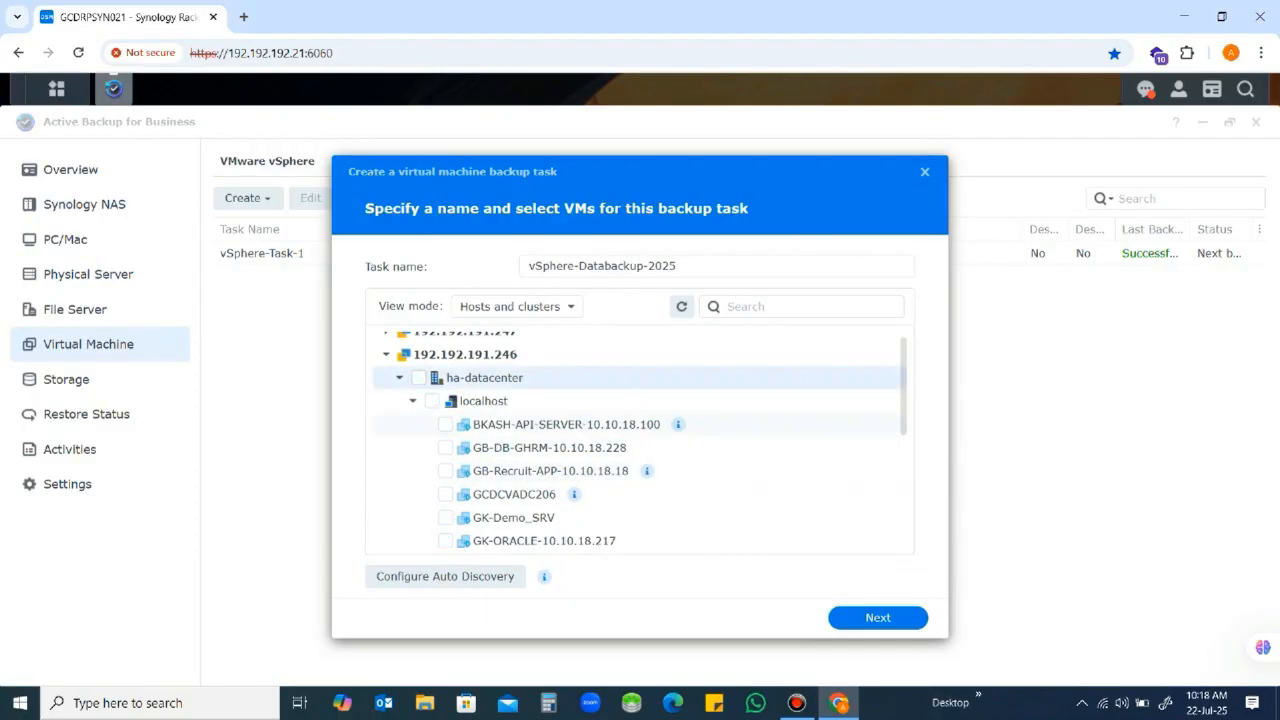
{"action": "left_click", "coordinate": [445, 425]}
{"action": "left_click", "coordinate": [445, 447]}
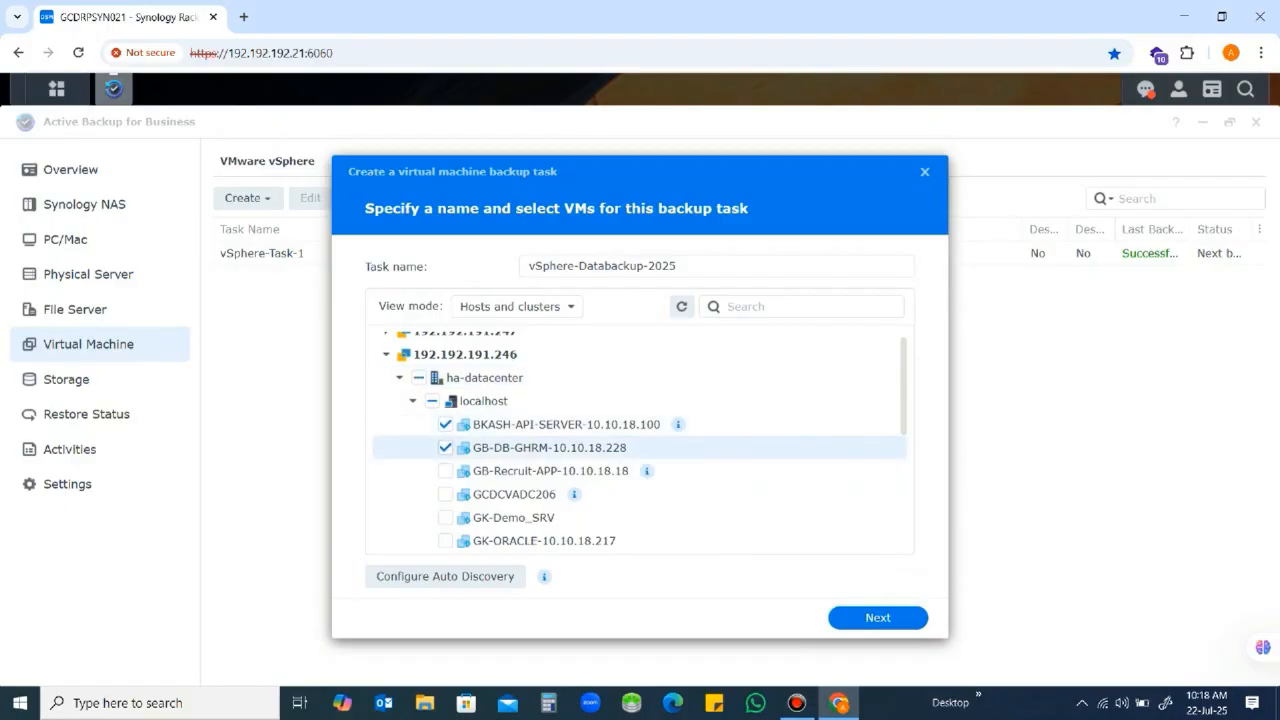
{"action": "left_click", "coordinate": [445, 470]}
{"action": "left_click", "coordinate": [445, 494]}
{"action": "scroll", "coordinate": [445, 495], "scroll_direction": "down", "scroll_amount": 1}
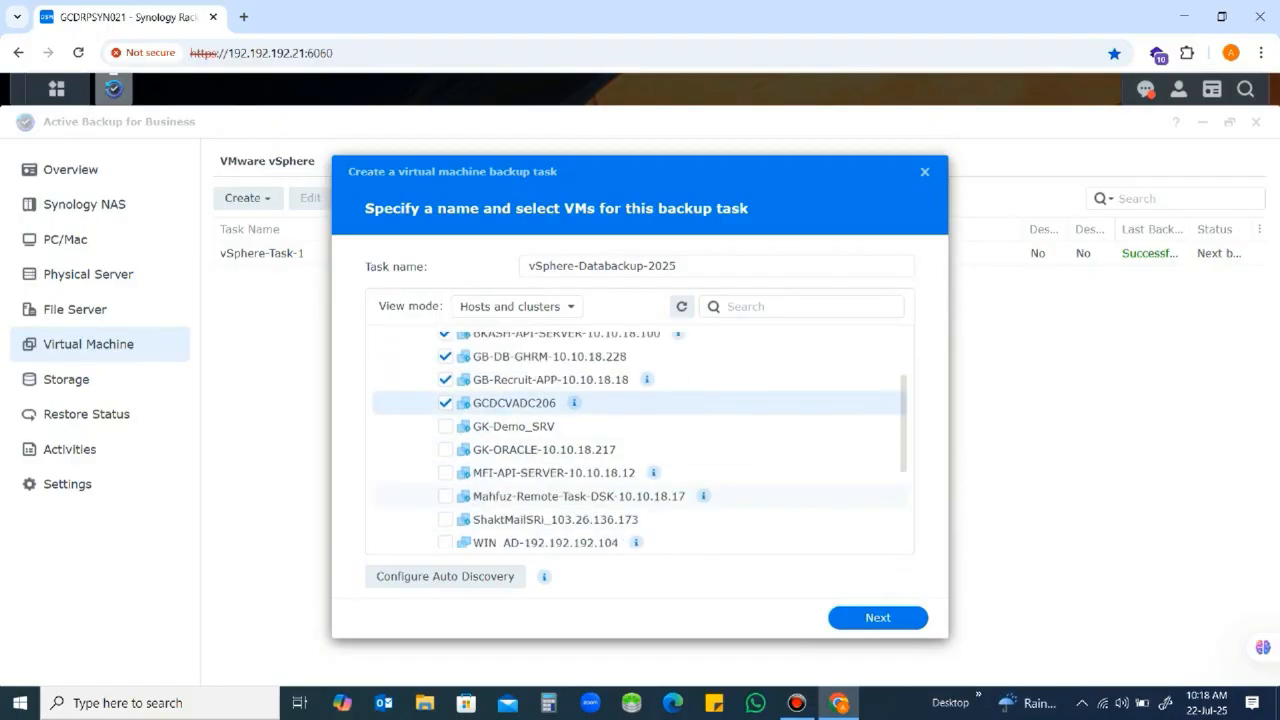
{"action": "scroll", "coordinate": [445, 430], "scroll_direction": "up", "scroll_amount": 1}
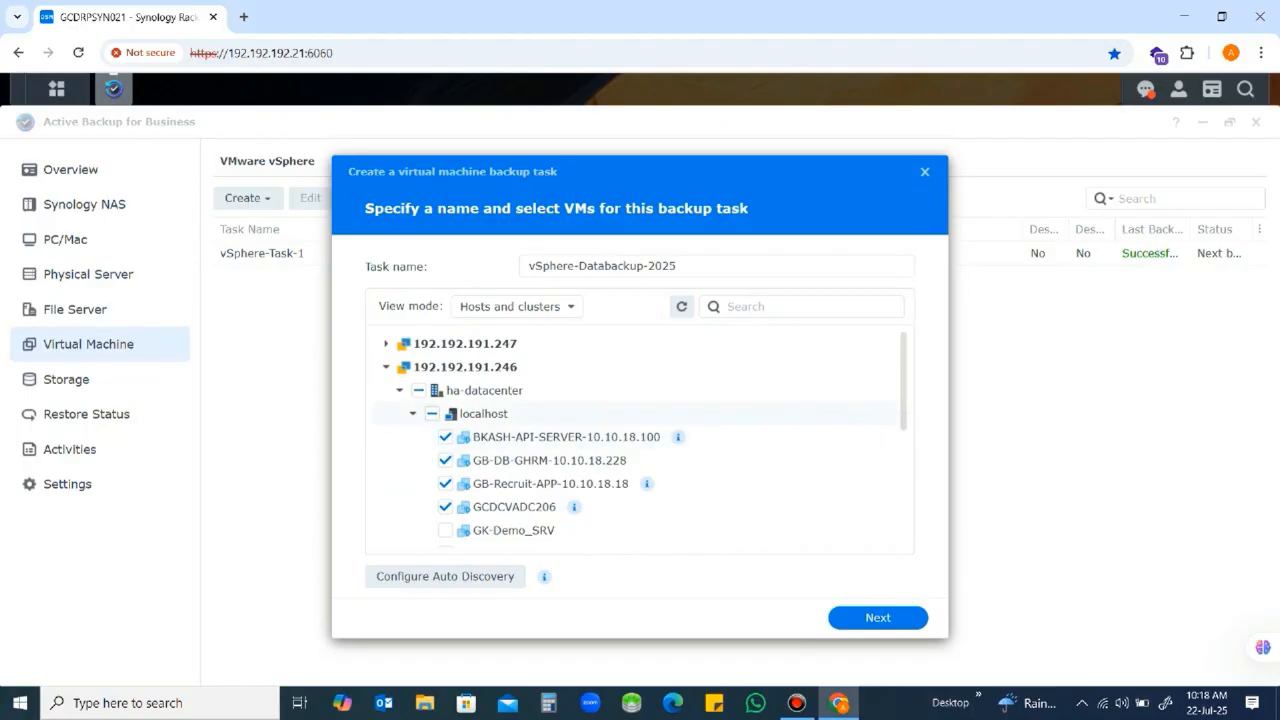
{"action": "left_click", "coordinate": [419, 390]}
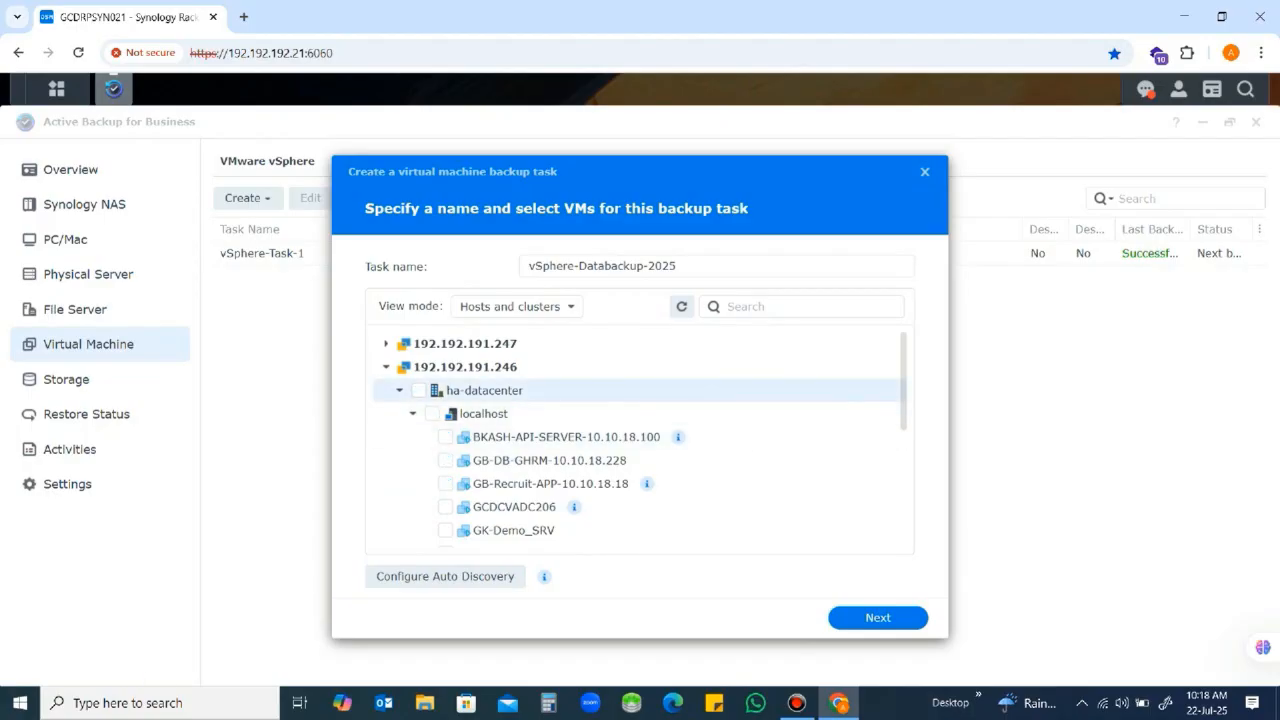
{"action": "left_click", "coordinate": [419, 390]}
Choose the VM247-DATA shared folder as the backup destination and accept its compression and encryption settings
{"action": "left_click", "coordinate": [878, 617]}
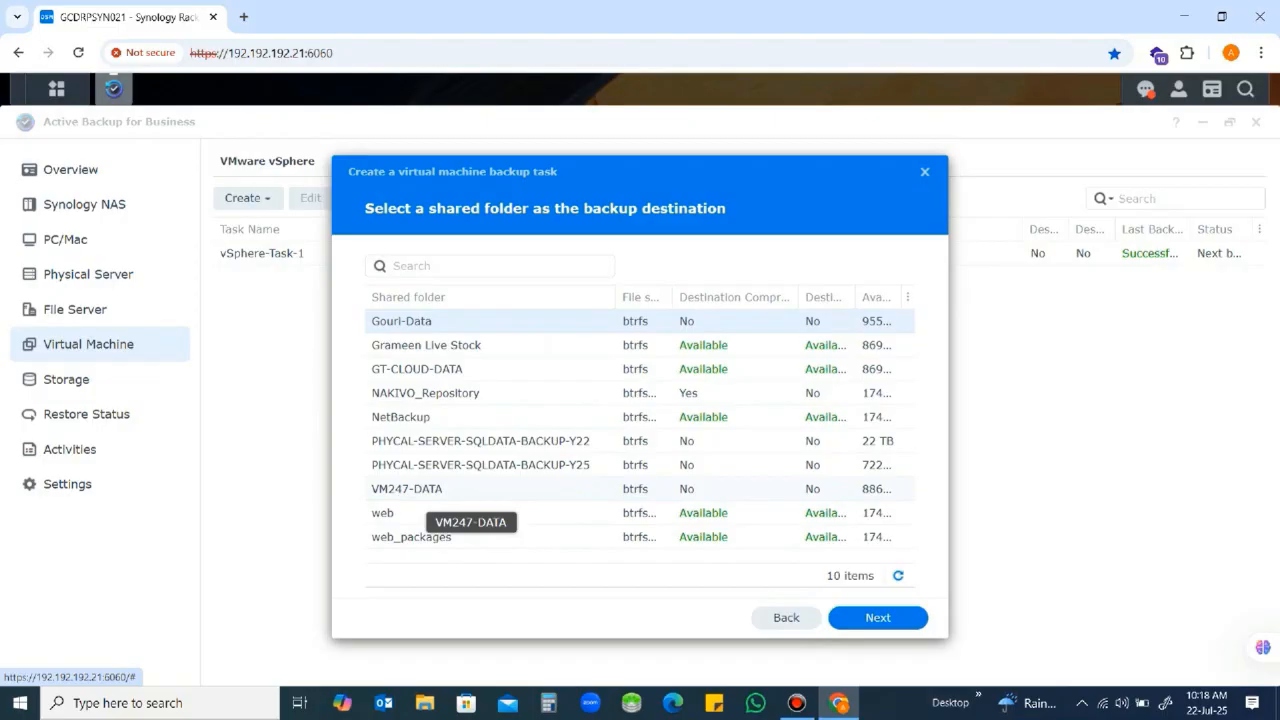
{"action": "left_click", "coordinate": [413, 490]}
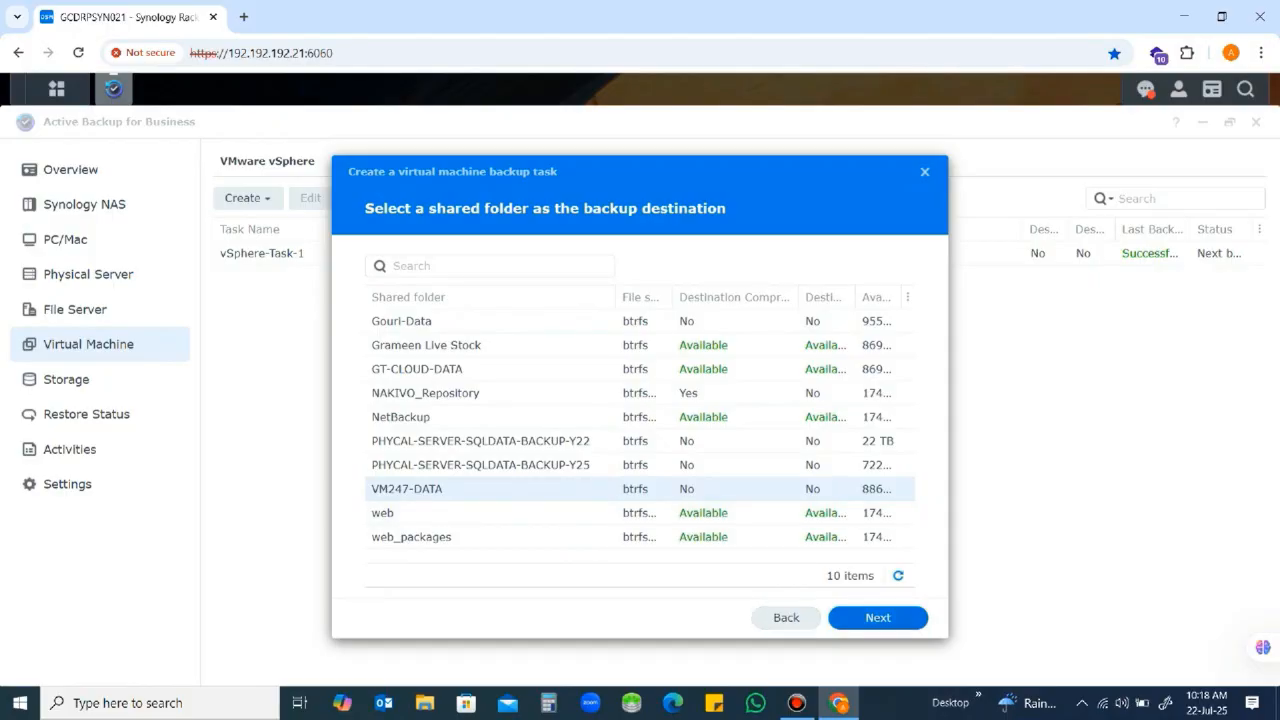
{"action": "left_click", "coordinate": [878, 618]}
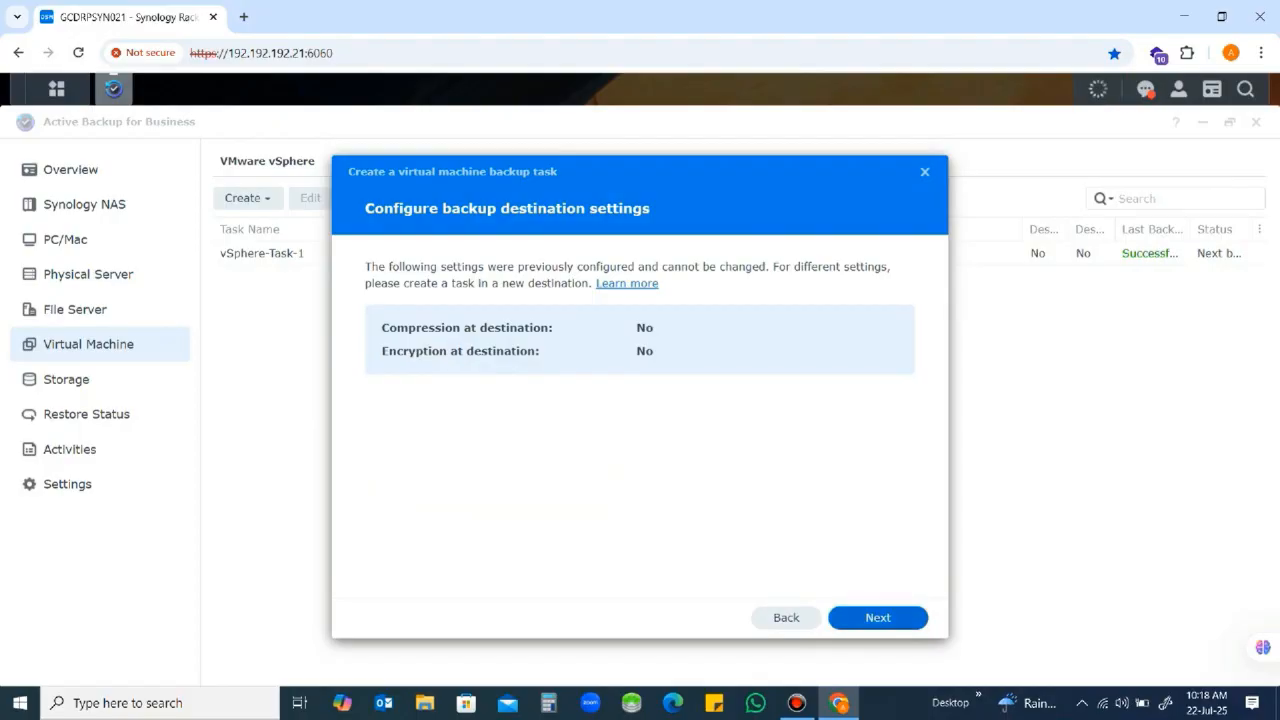
{"action": "left_click", "coordinate": [878, 617]}
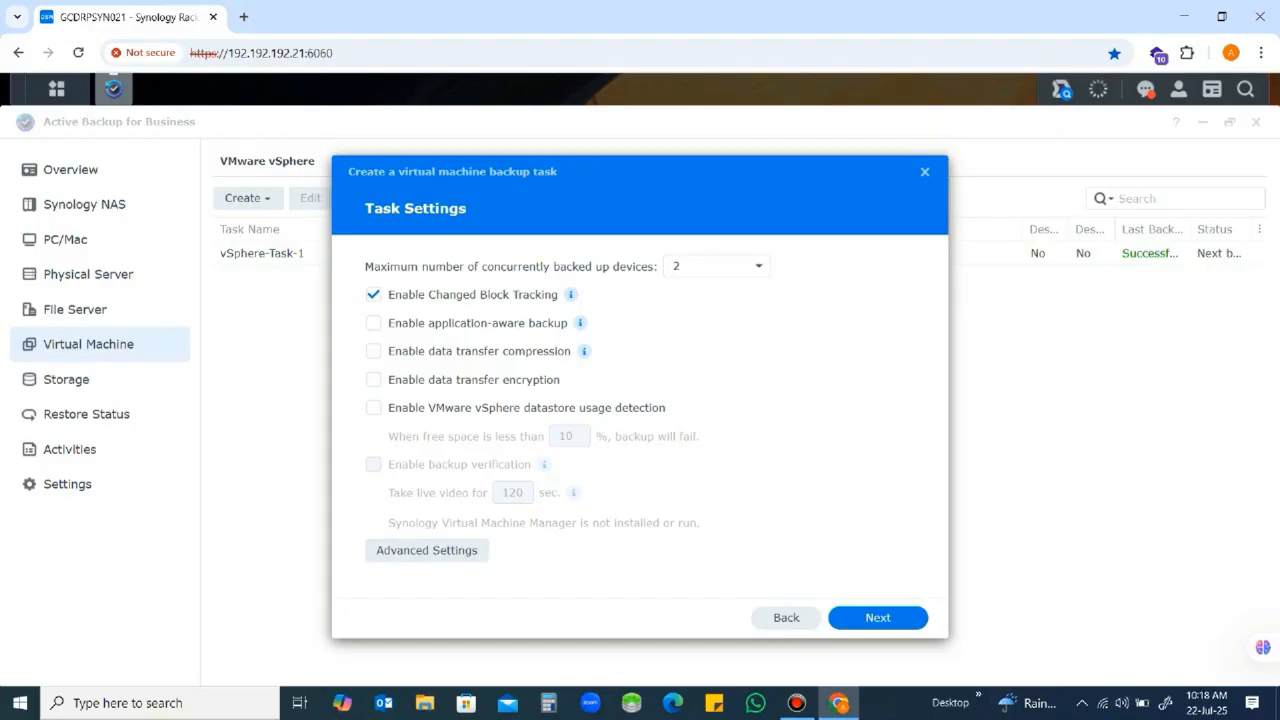
Set the maximum number of concurrently backed up devices to 5 and run the service check on the virtual machines
{"action": "left_click", "coordinate": [757, 266]}
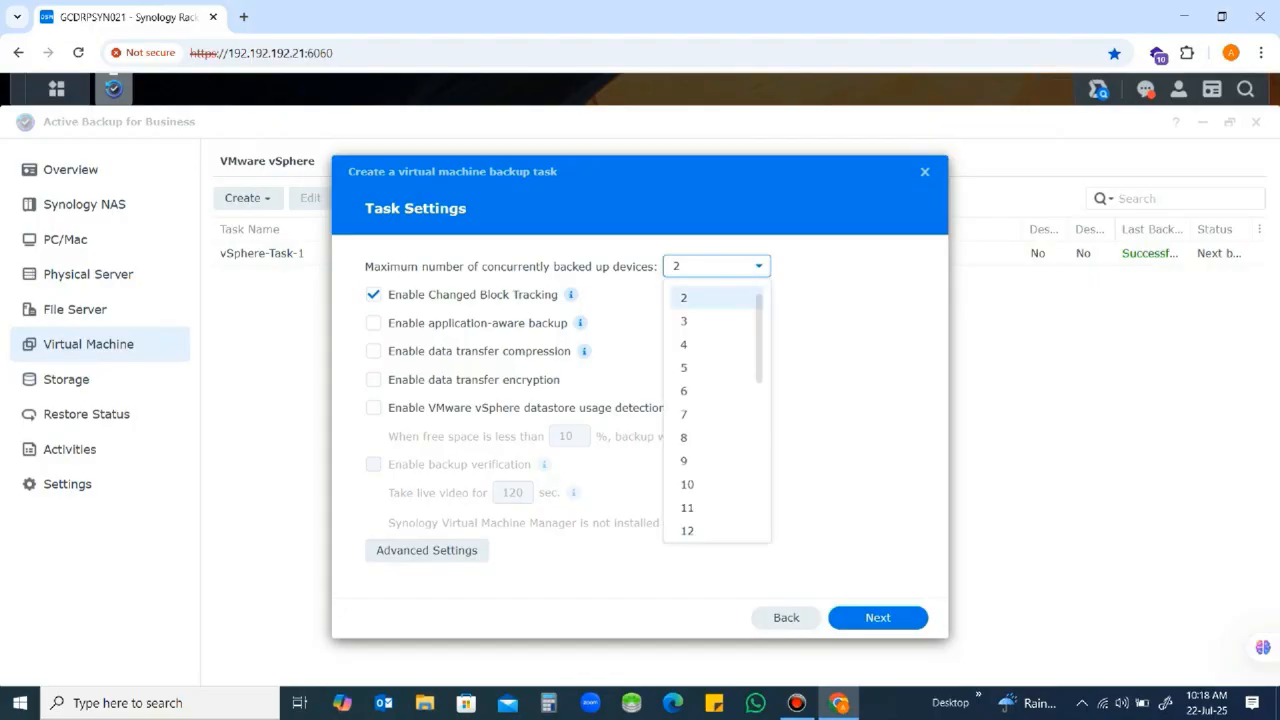
{"action": "left_click", "coordinate": [700, 367]}
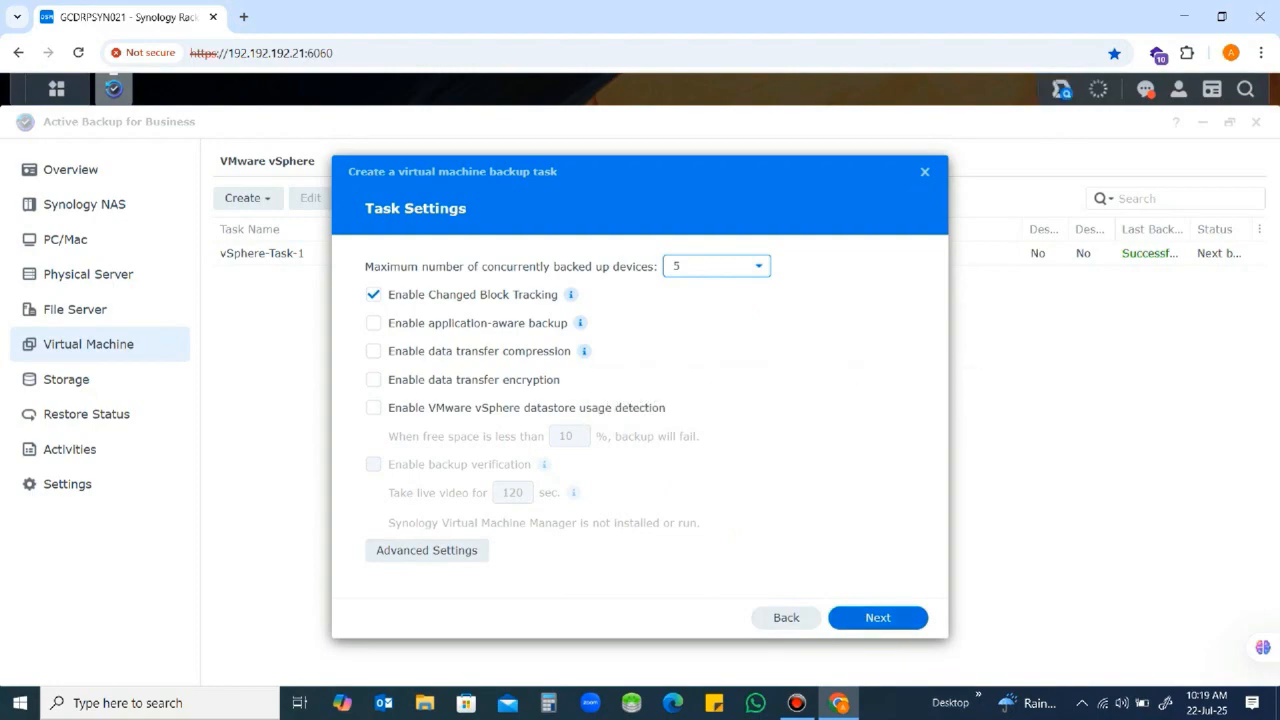
{"action": "left_click", "coordinate": [878, 618]}
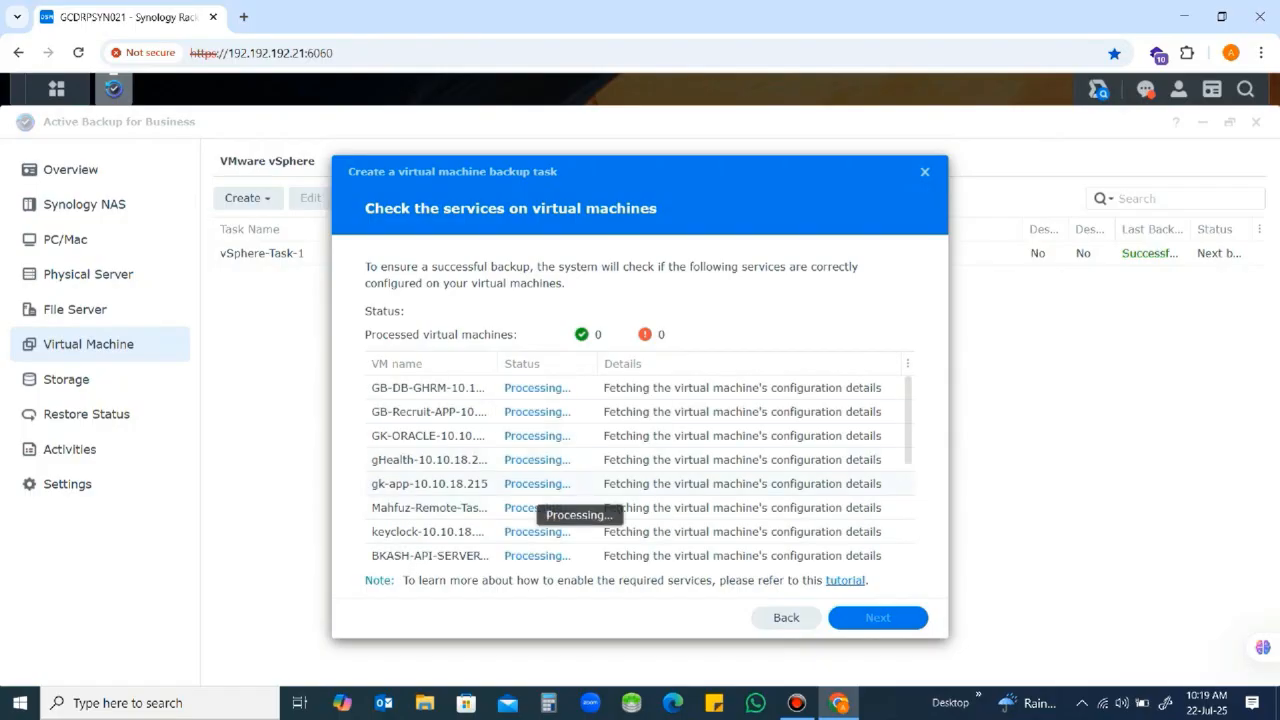
{"action": "scroll", "coordinate": [640, 432], "scroll_direction": "down", "scroll_amount": 3}
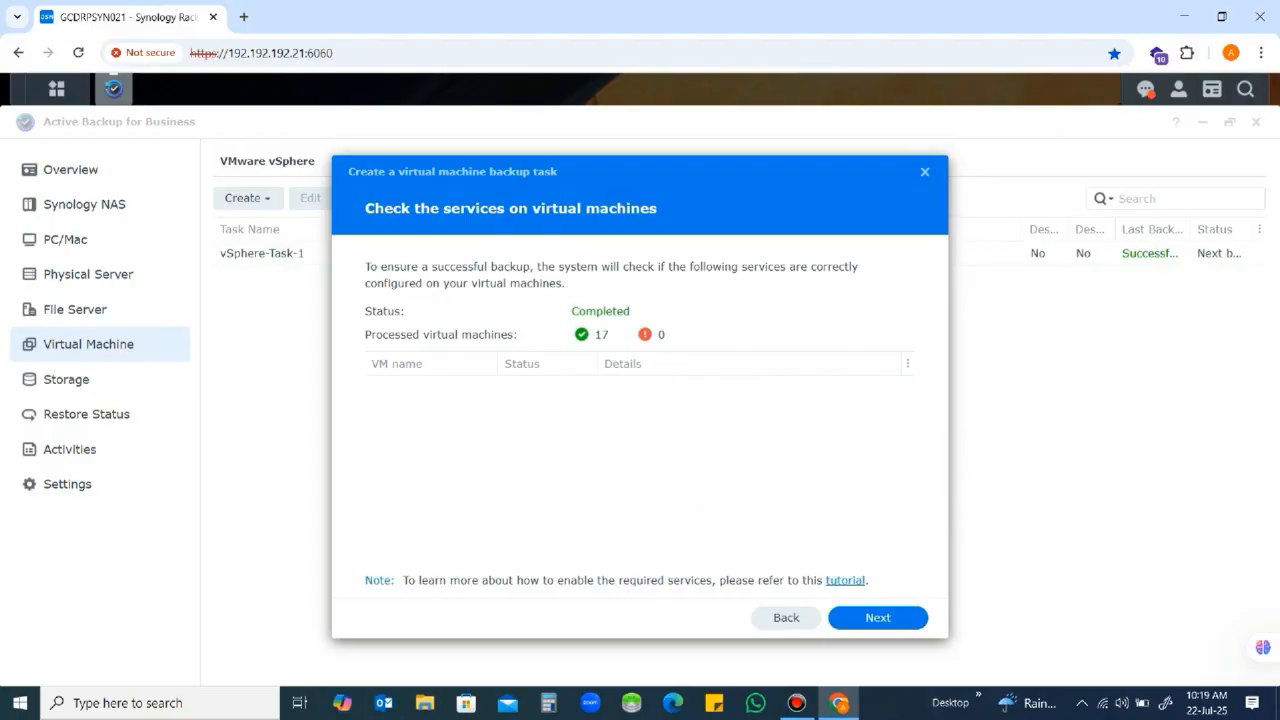
Continue past the service check and switch the backup task to a daily scheduled backup
{"action": "left_click", "coordinate": [878, 617]}
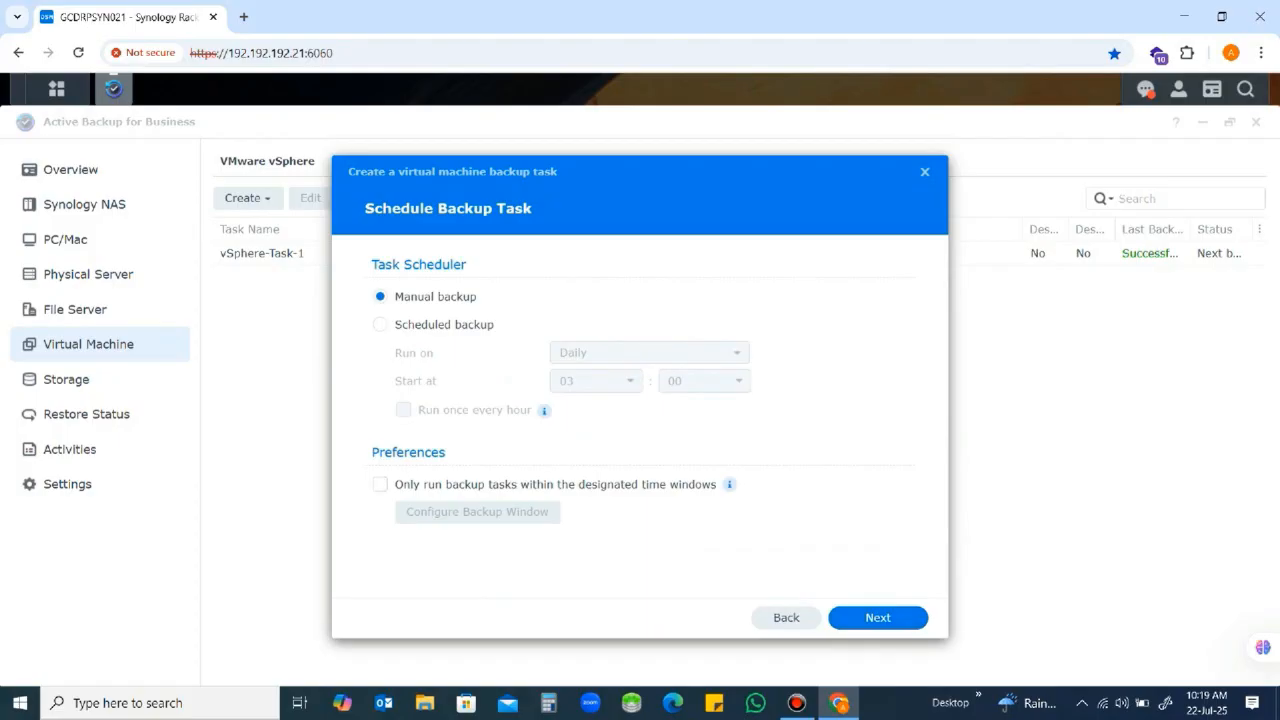
{"action": "left_click", "coordinate": [380, 324]}
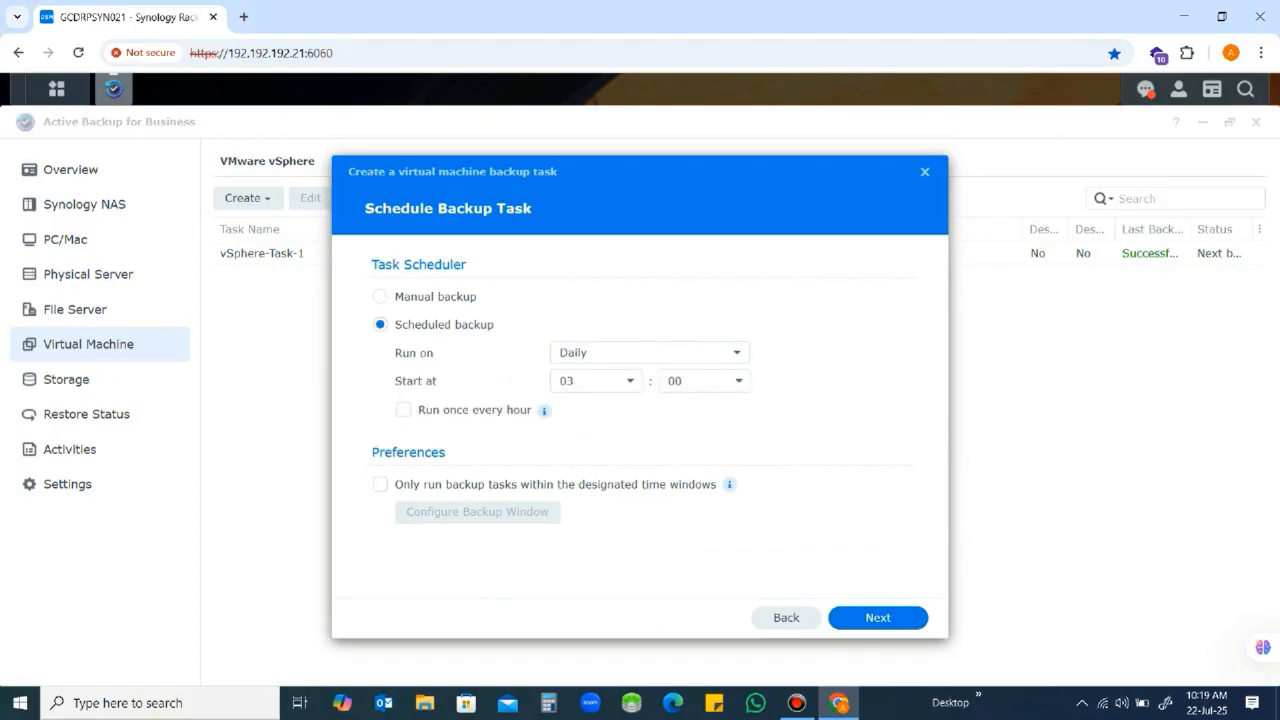
{"action": "left_click", "coordinate": [650, 352]}
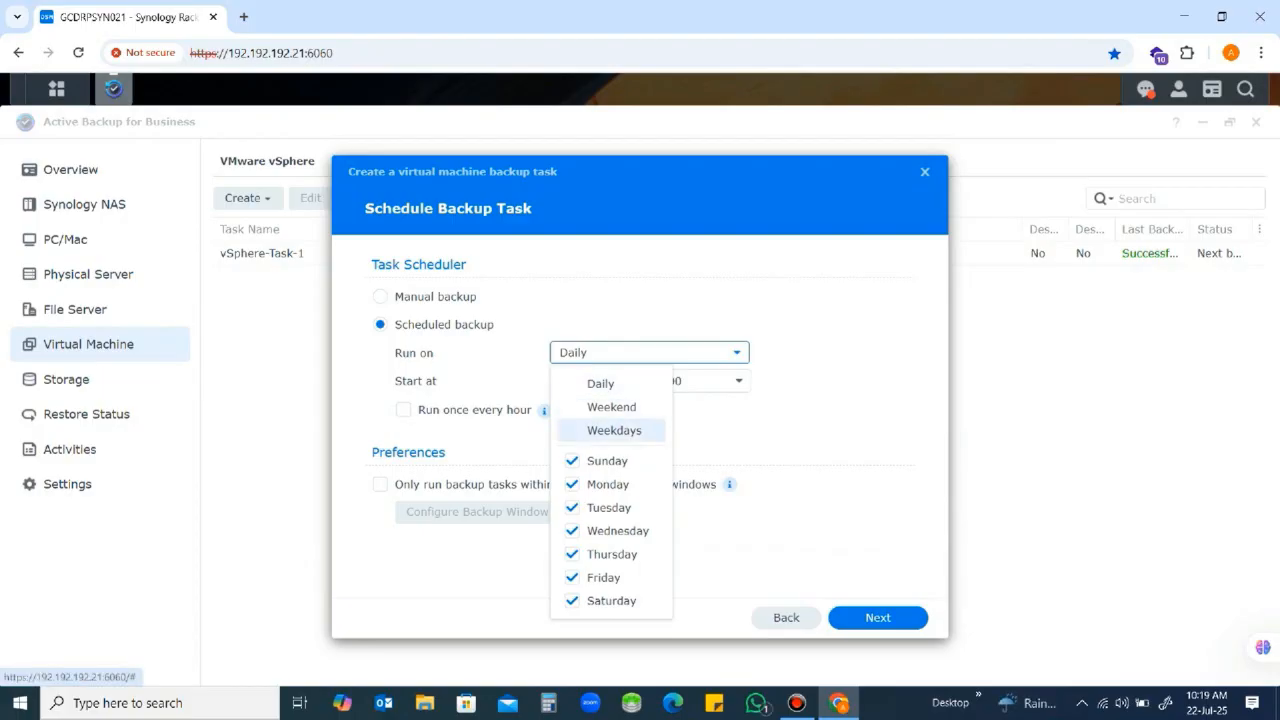
{"action": "left_click", "coordinate": [650, 352]}
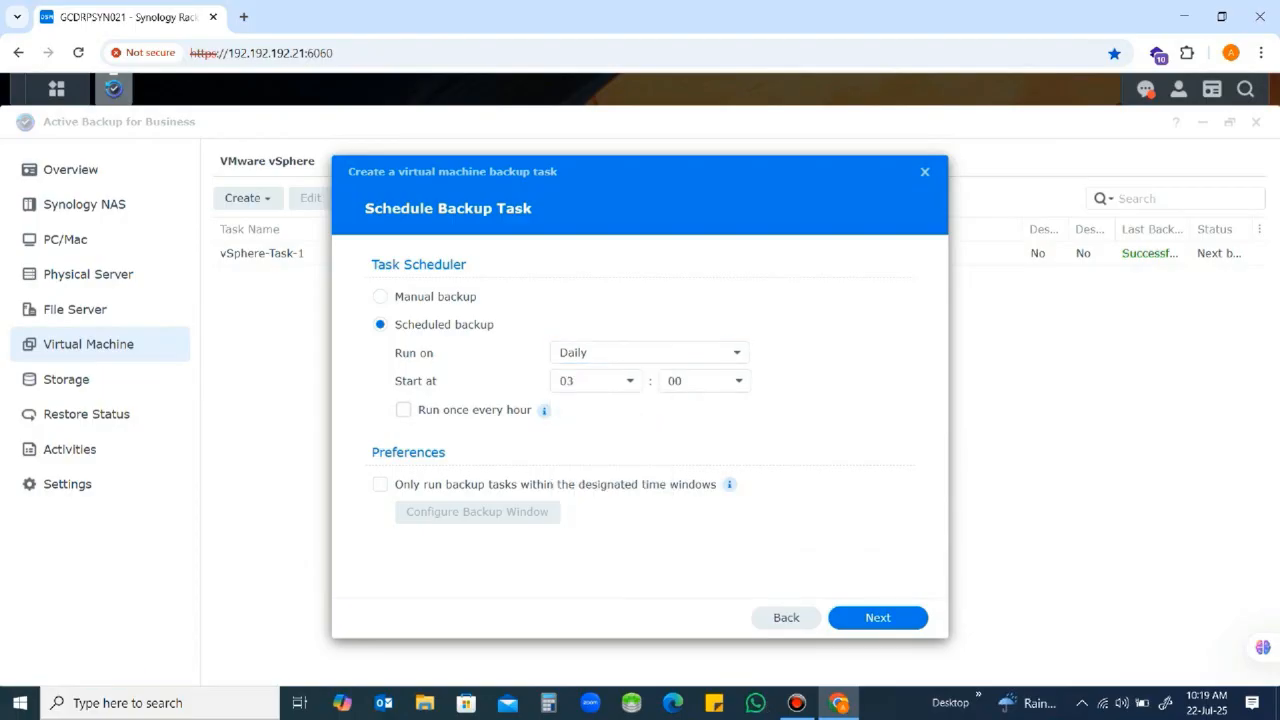
{"action": "left_click", "coordinate": [403, 410]}
{"action": "left_click", "coordinate": [630, 381]}
{"action": "left_click", "coordinate": [630, 381]}
{"action": "left_click", "coordinate": [403, 410]}
{"action": "left_click", "coordinate": [737, 353]}
{"action": "left_click", "coordinate": [737, 353]}
{"action": "left_click", "coordinate": [737, 353]}
{"action": "left_click", "coordinate": [737, 353]}
Set the start time of the scheduled backup to 12:10 and accept the schedule
{"action": "left_click", "coordinate": [607, 381]}
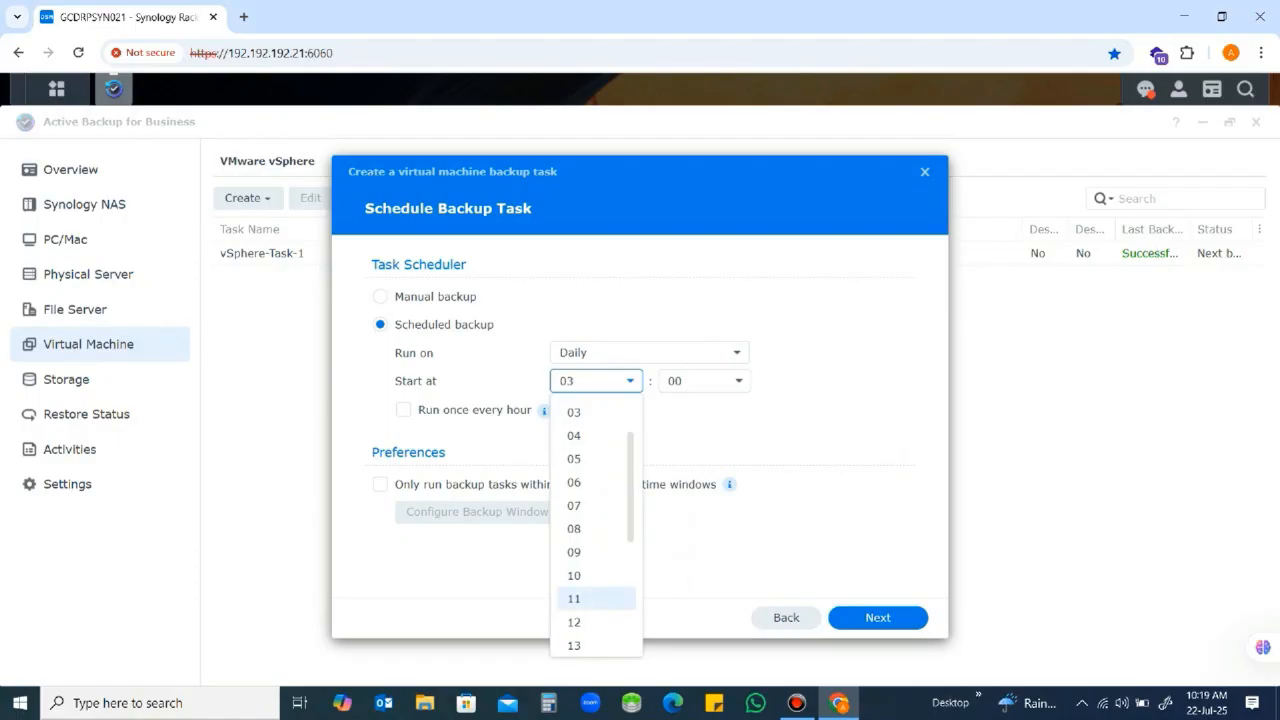
{"action": "left_click", "coordinate": [574, 622]}
{"action": "left_click", "coordinate": [704, 381]}
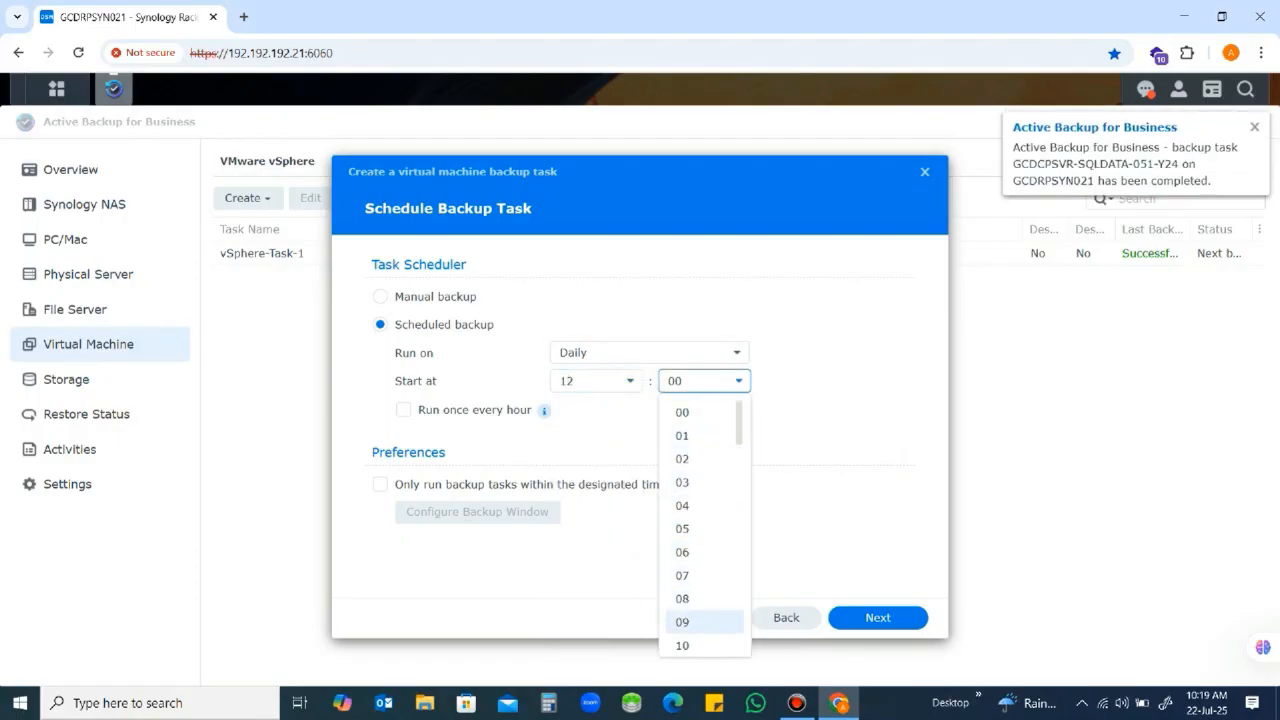
{"action": "left_click", "coordinate": [700, 645]}
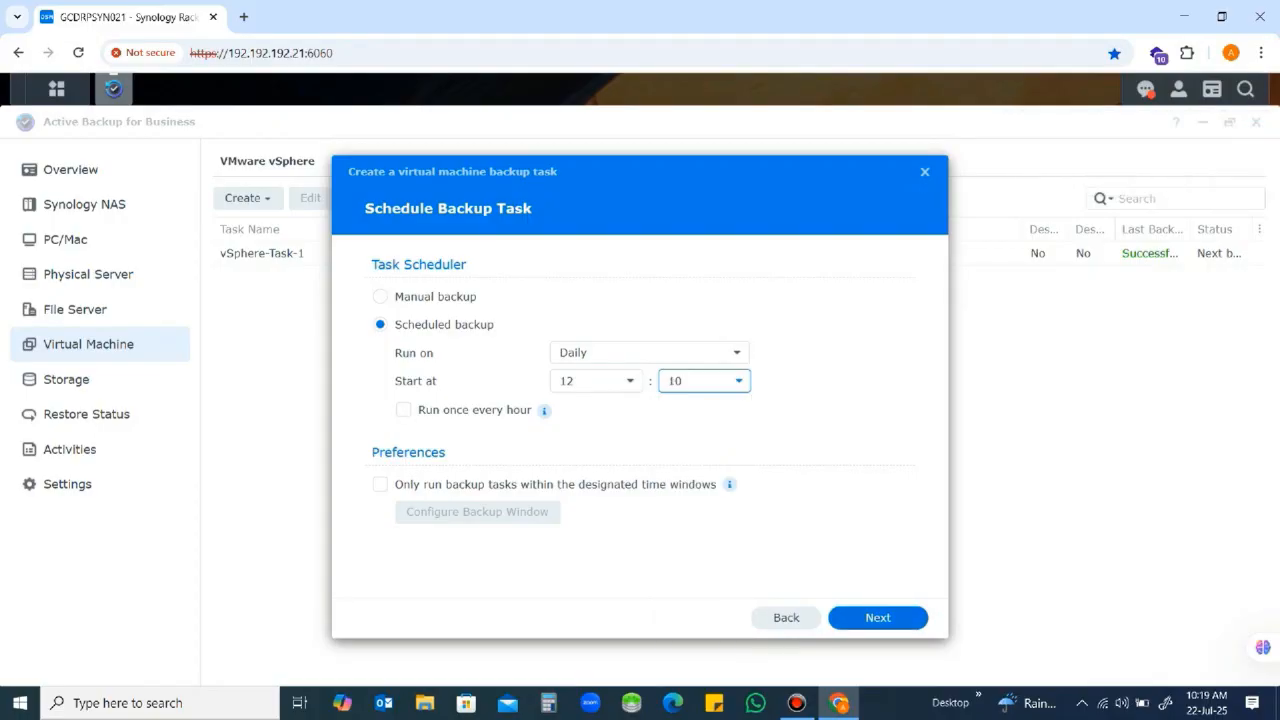
{"action": "left_click", "coordinate": [878, 618]}
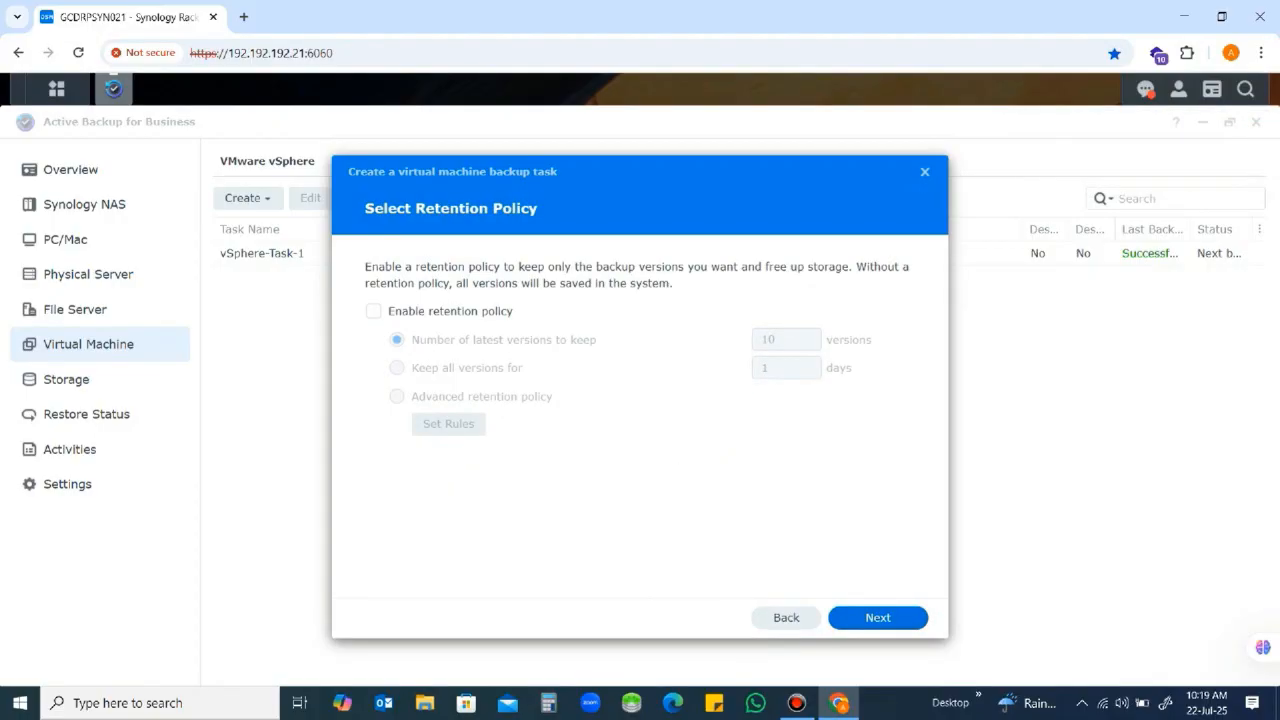
Enable the retention policy with the advanced option and accept its preset rules for keeping backup versions
{"action": "left_click", "coordinate": [374, 311]}
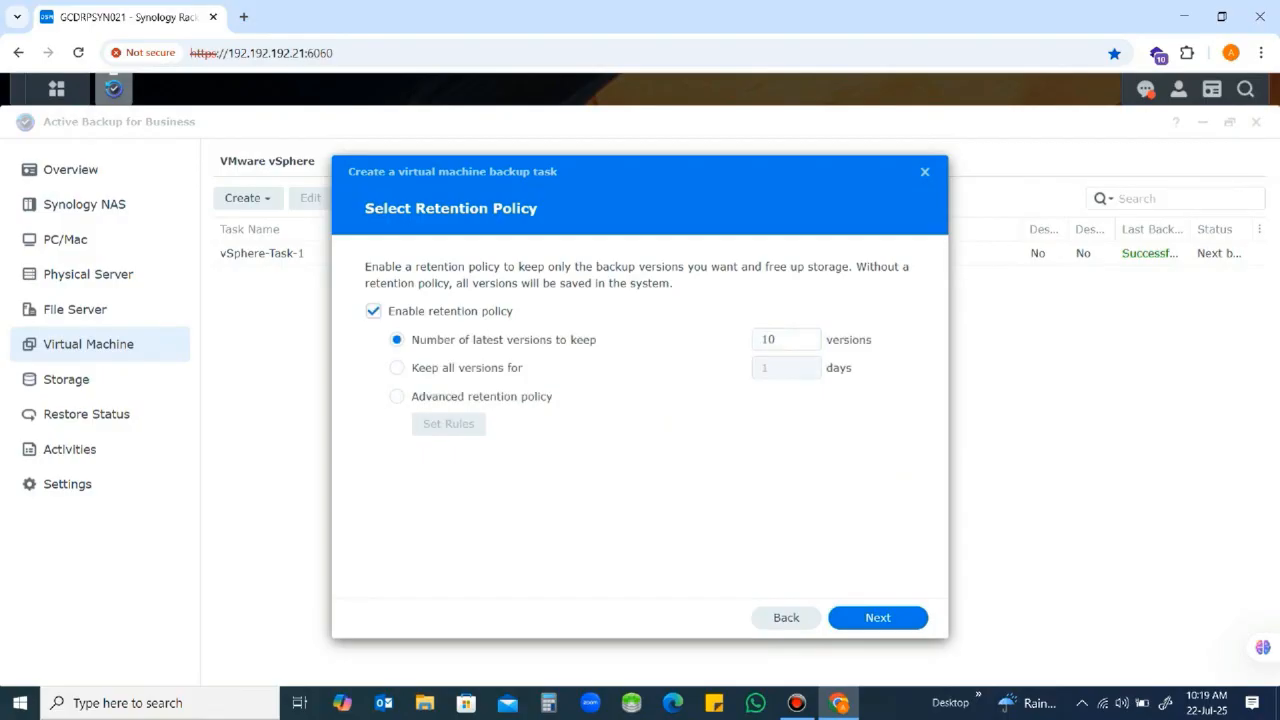
{"action": "left_click", "coordinate": [397, 397]}
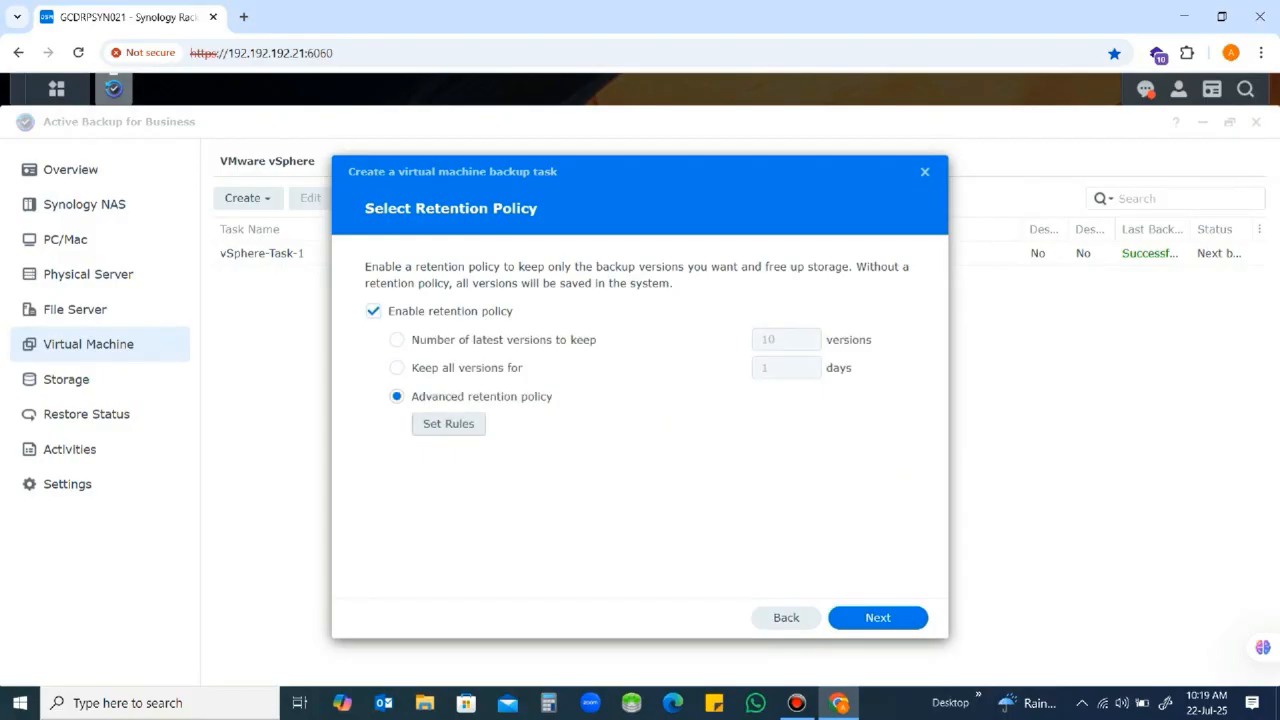
{"action": "left_click", "coordinate": [448, 424]}
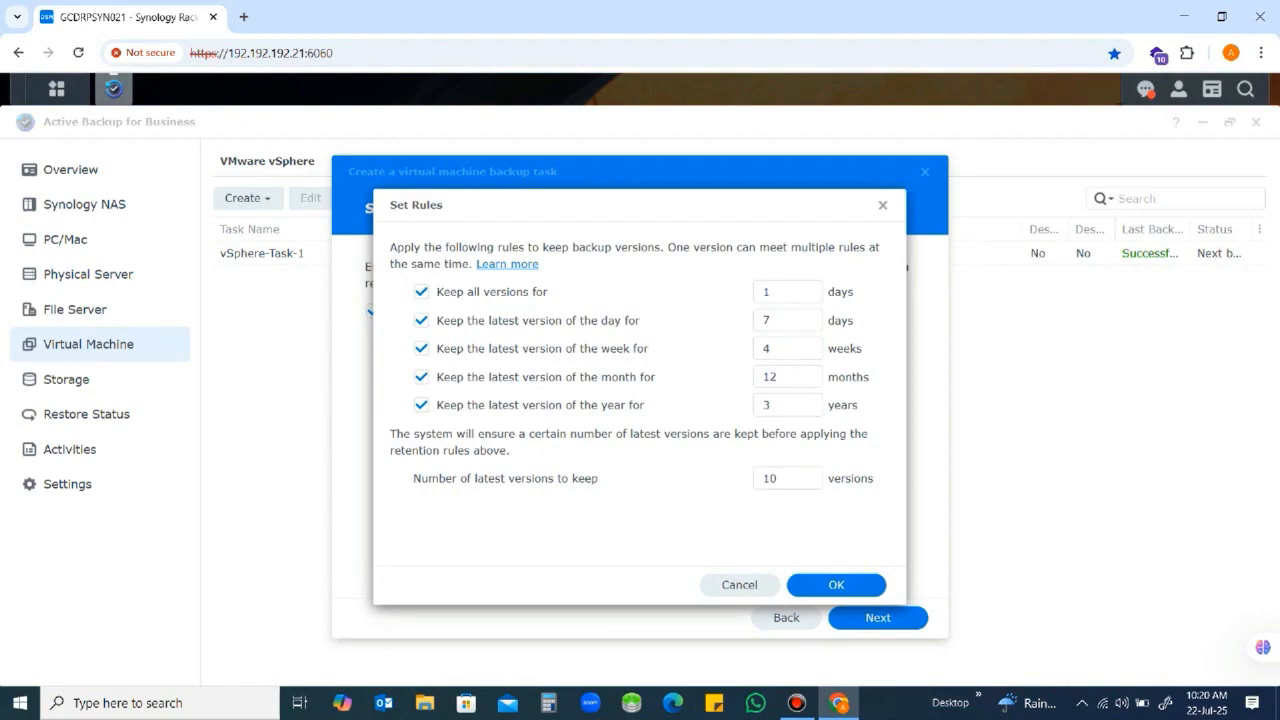
{"action": "left_click", "coordinate": [787, 292]}
{"action": "left_click", "coordinate": [787, 320]}
{"action": "left_click", "coordinate": [787, 348]}
{"action": "left_click", "coordinate": [836, 585]}
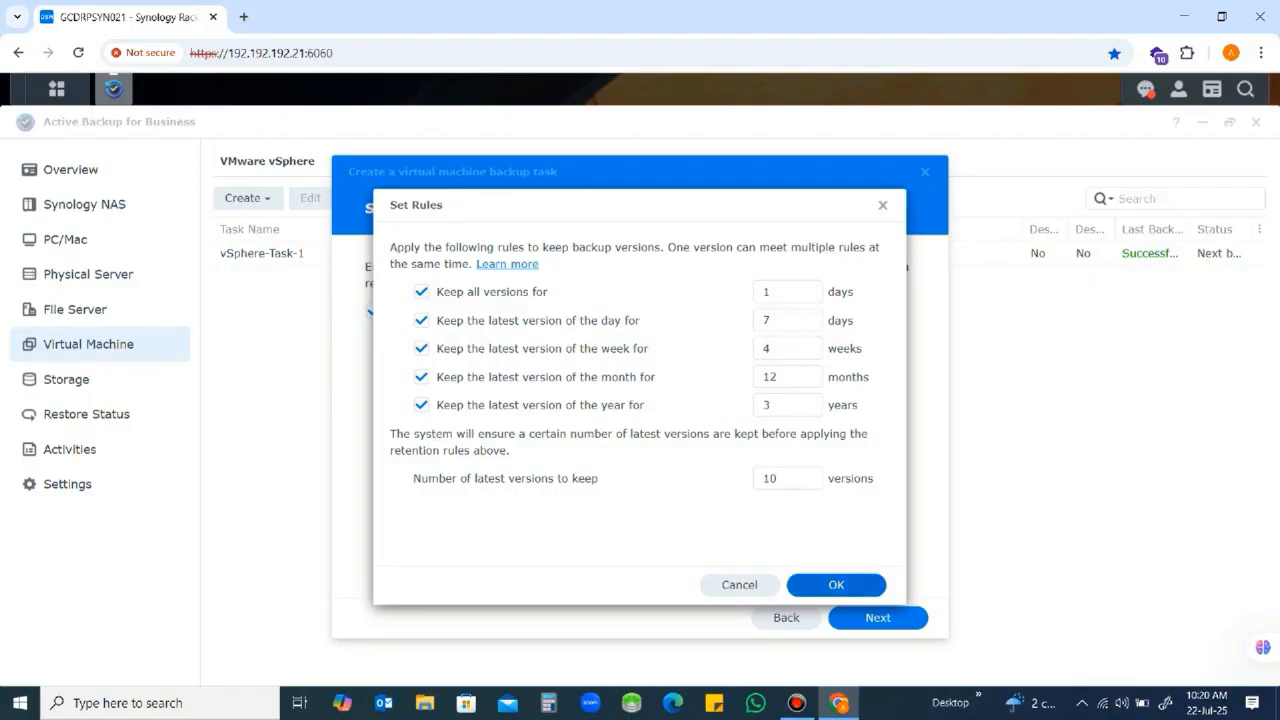
{"action": "left_click", "coordinate": [836, 585]}
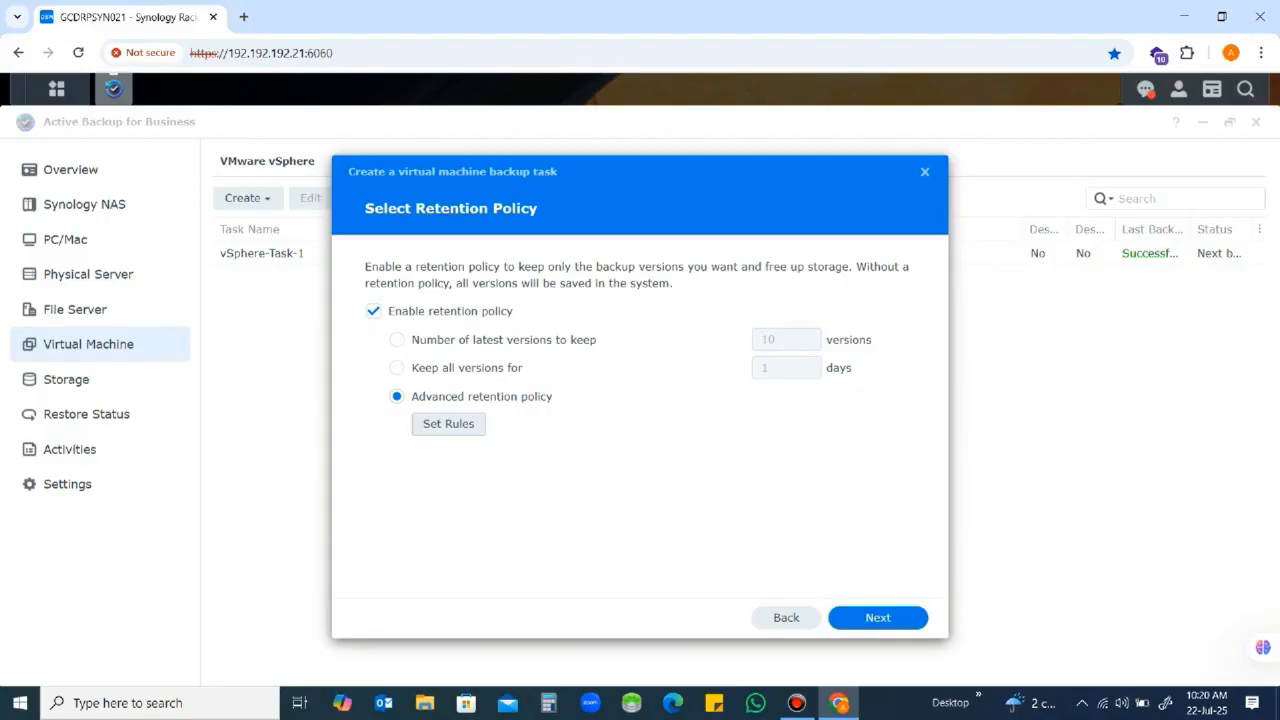
{"action": "left_click", "coordinate": [878, 617]}
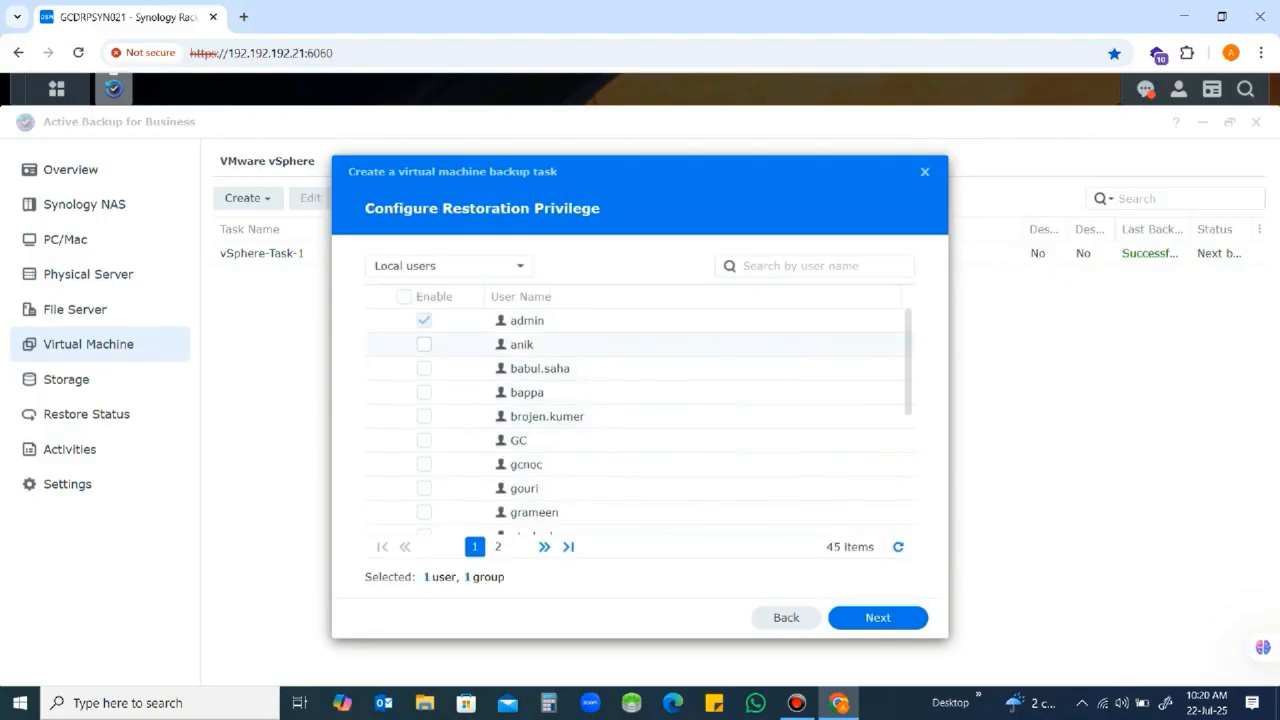
Grant the restoration privilege to the local user GC and to the local user two rows above it
{"action": "left_click", "coordinate": [424, 440]}
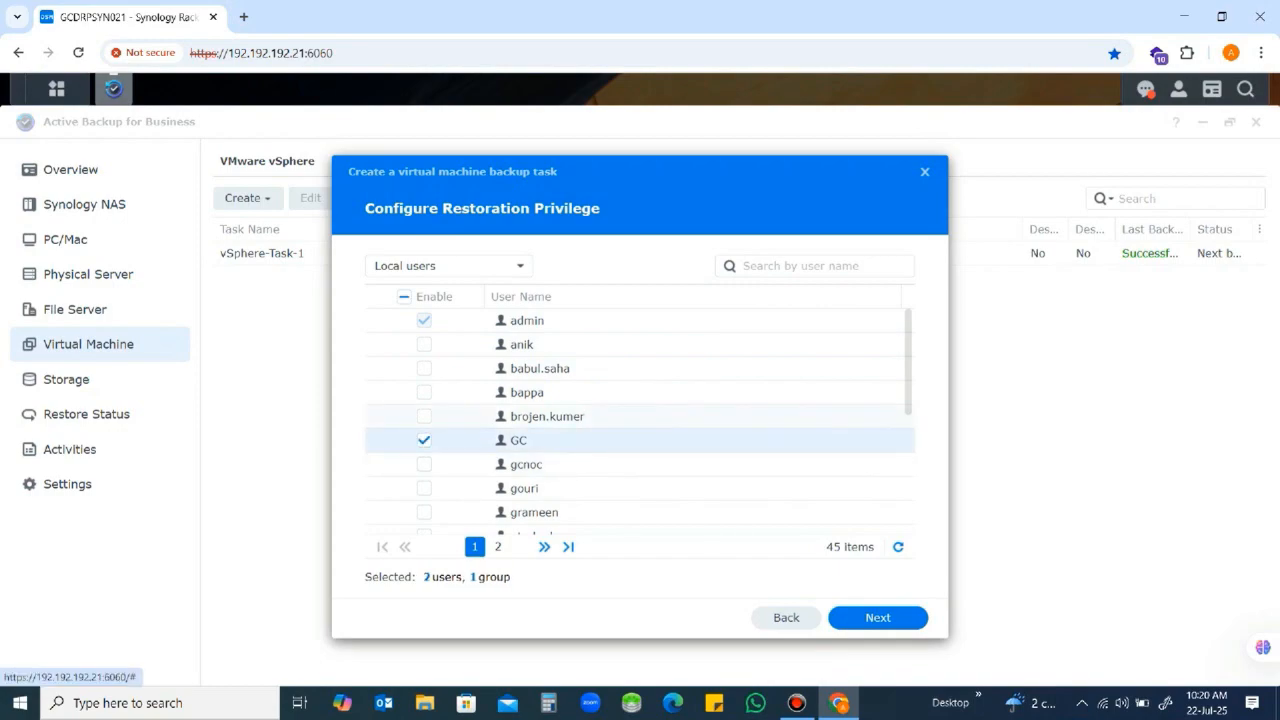
{"action": "scroll", "coordinate": [640, 420], "scroll_direction": "down", "scroll_amount": 1}
{"action": "scroll", "coordinate": [640, 420], "scroll_direction": "down", "scroll_amount": 4}
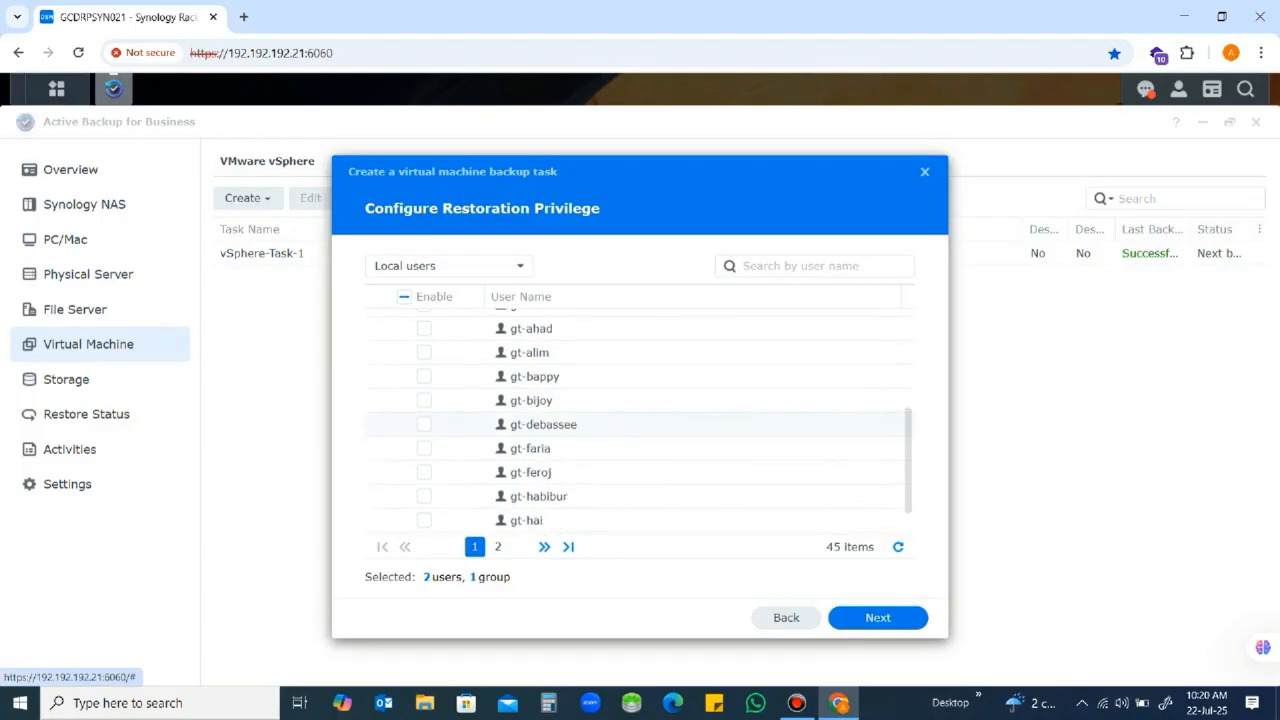
{"action": "scroll", "coordinate": [640, 420], "scroll_direction": "up", "scroll_amount": 5}
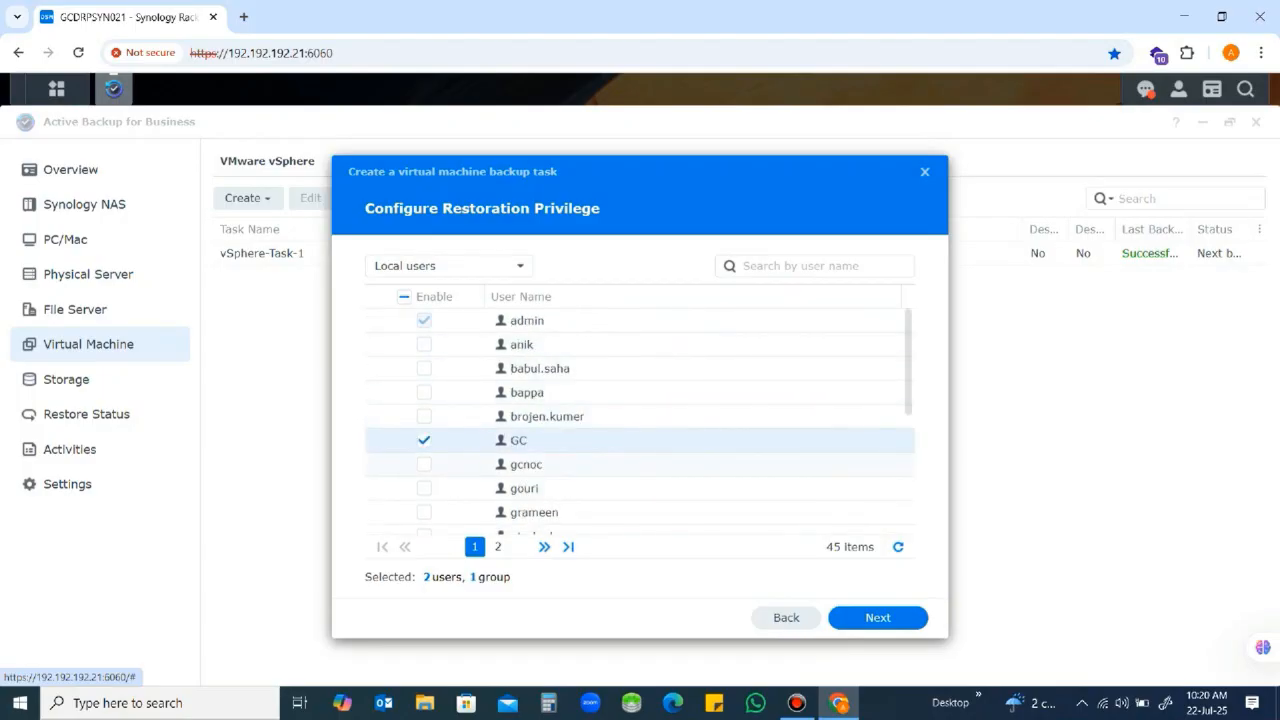
{"action": "left_click", "coordinate": [424, 392]}
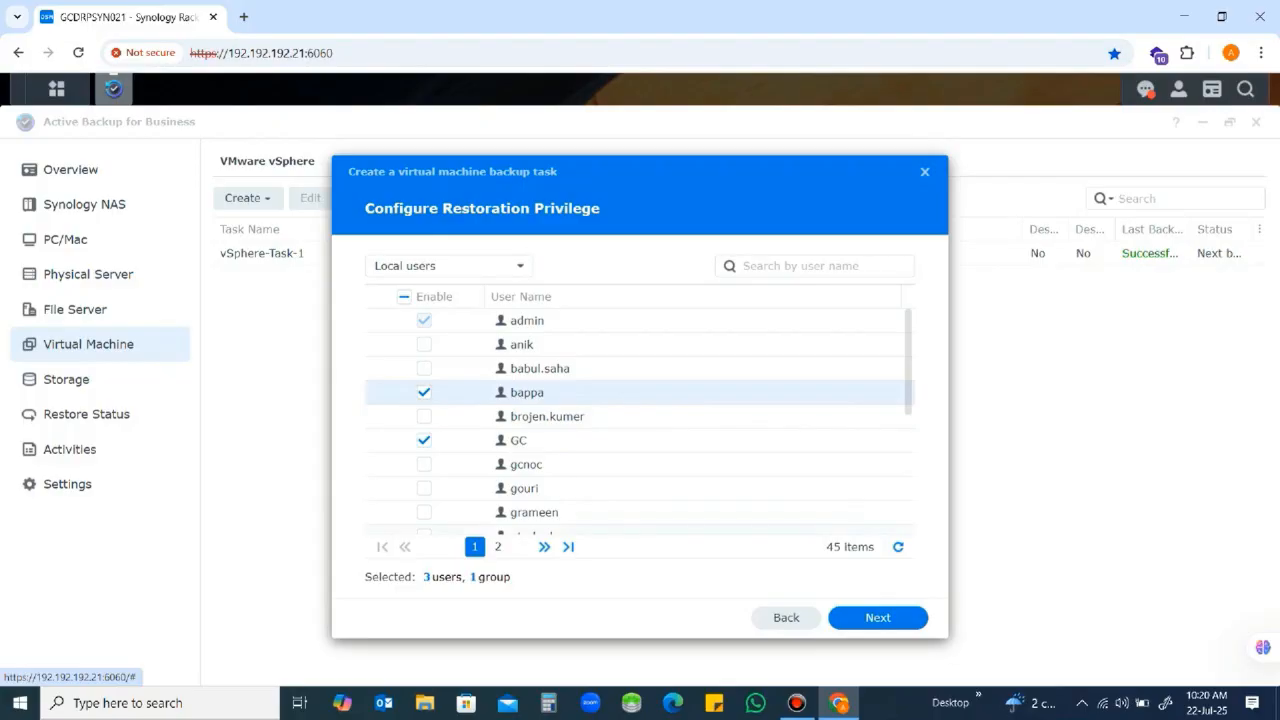
{"action": "left_click", "coordinate": [878, 617]}
Finish creating the task with an immediate backup and select vSphere-Databackup-2025 in the task list
{"action": "left_click", "coordinate": [878, 617]}
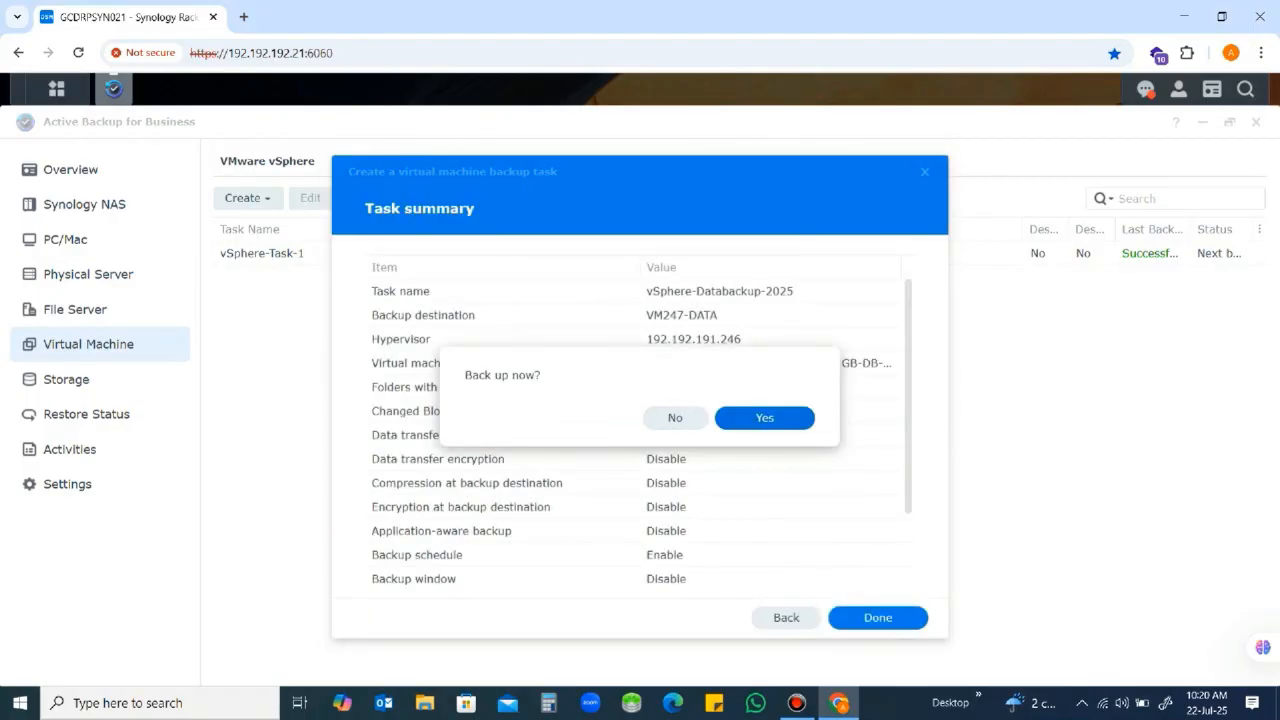
{"action": "left_click", "coordinate": [764, 418]}
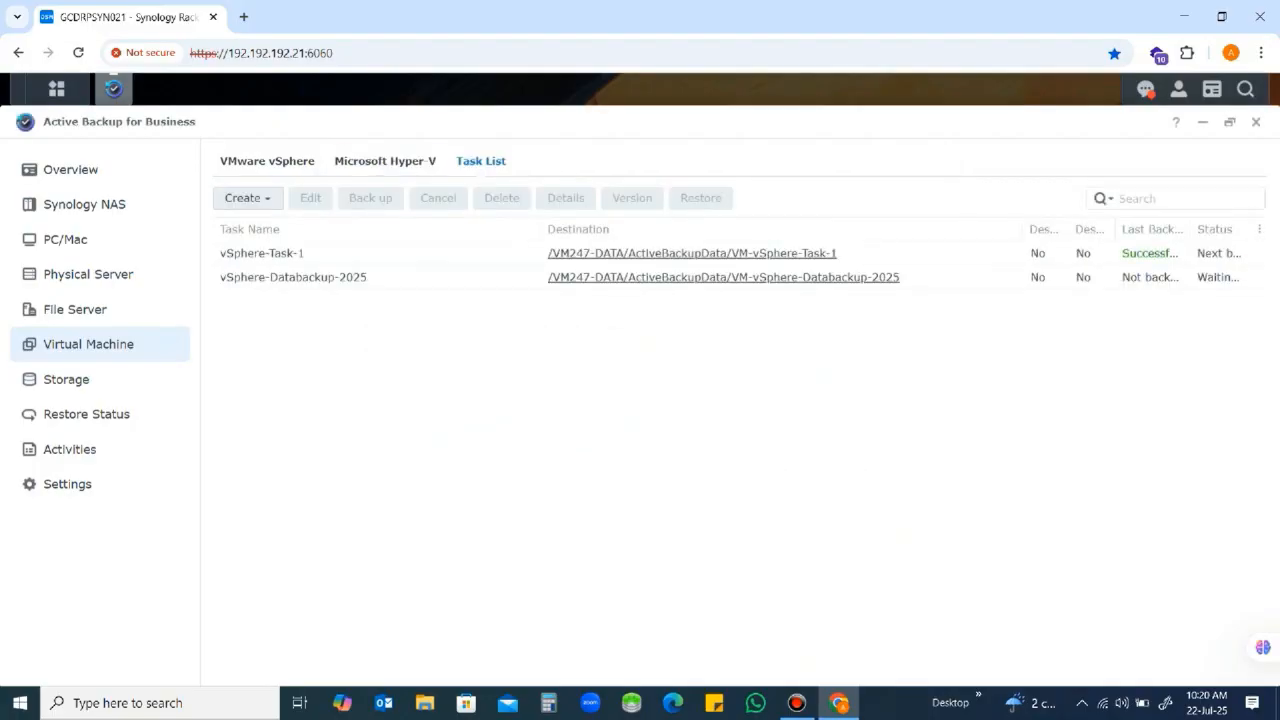
{"action": "left_click", "coordinate": [395, 278]}
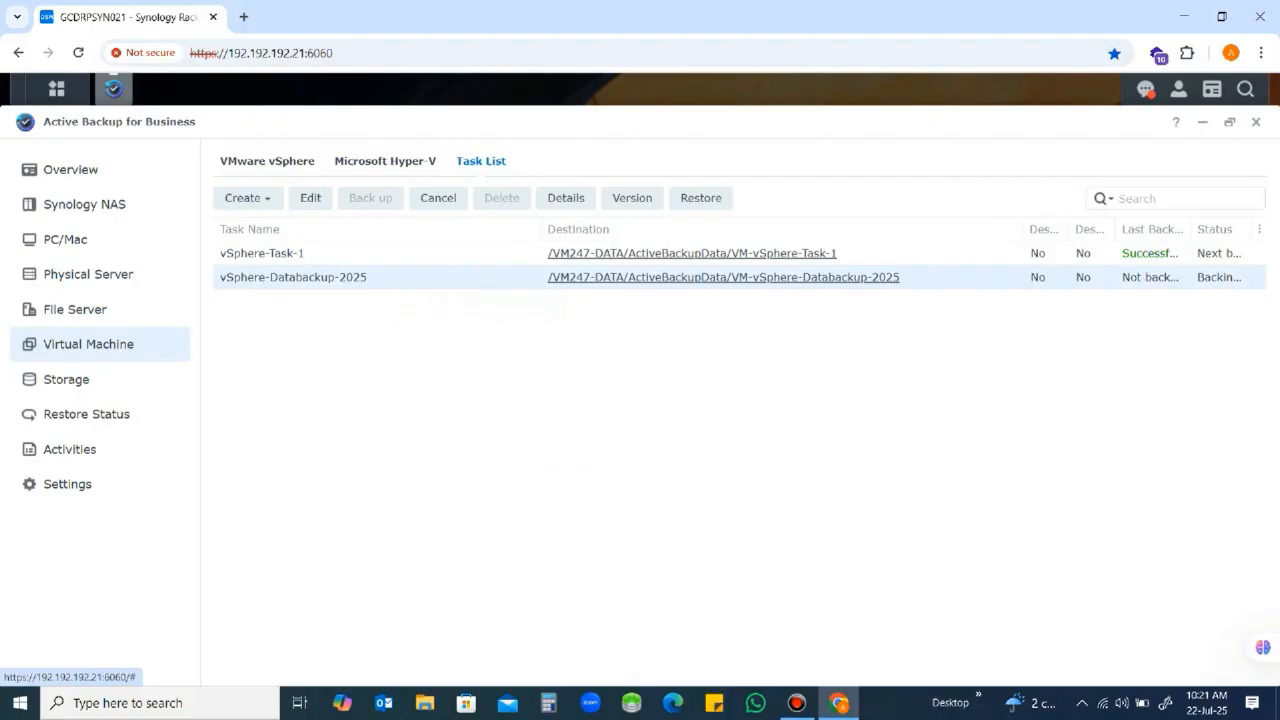